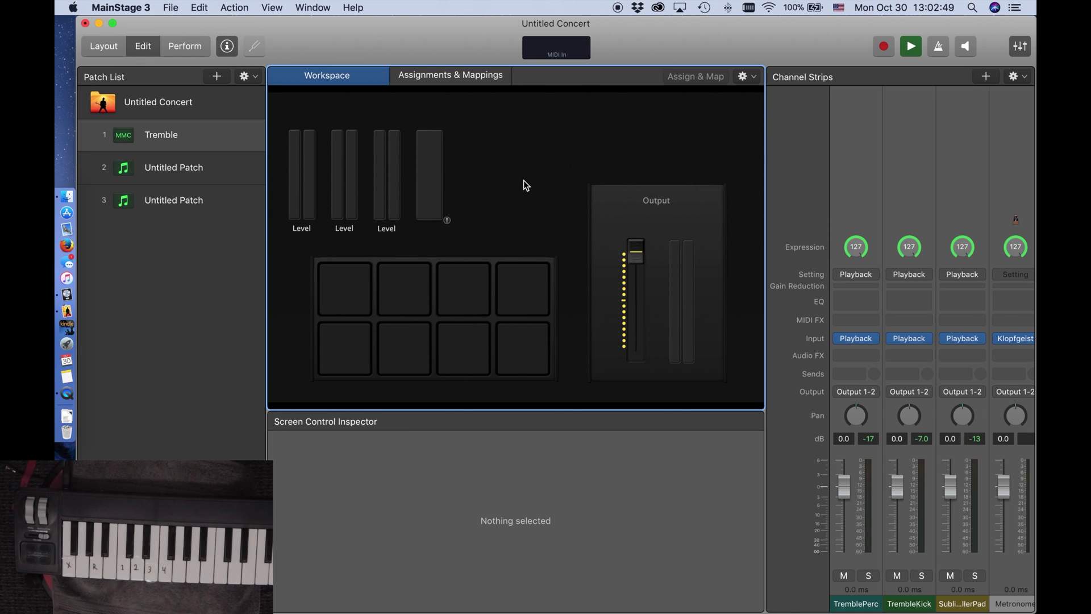
Add a Button from Panel Controls to the layout beside the meters, above the drum pads.
click(102, 46)
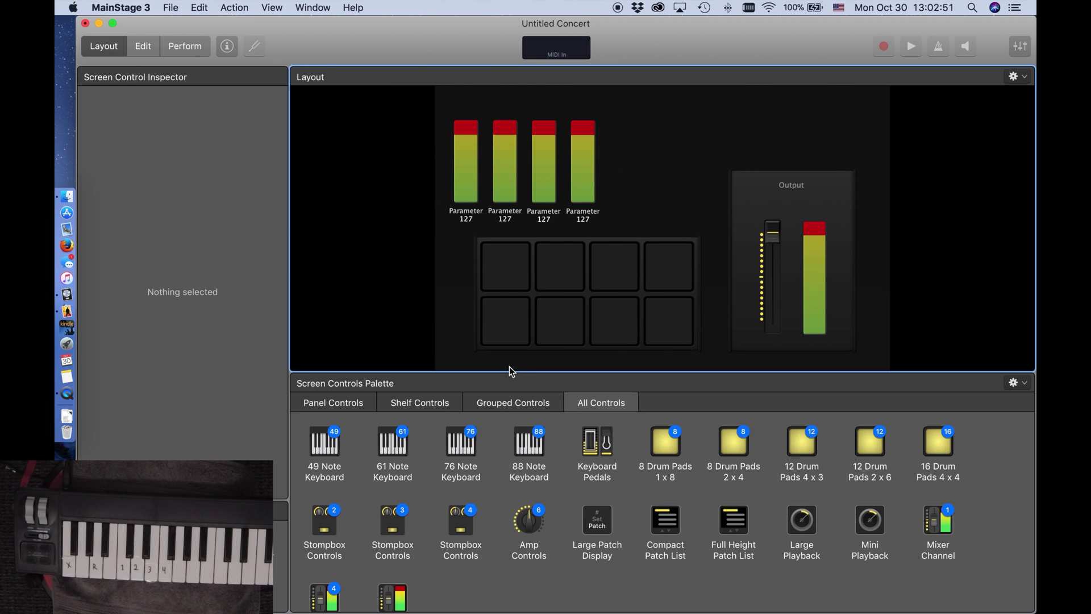
scroll(690, 500, down, 3)
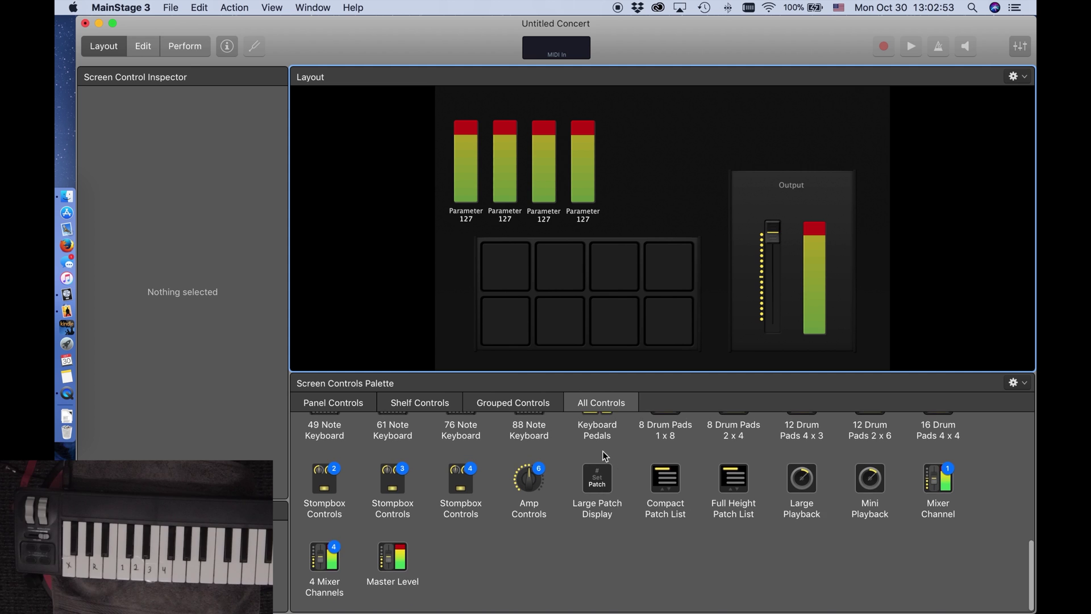
click(527, 402)
scroll(564, 466, up, 5)
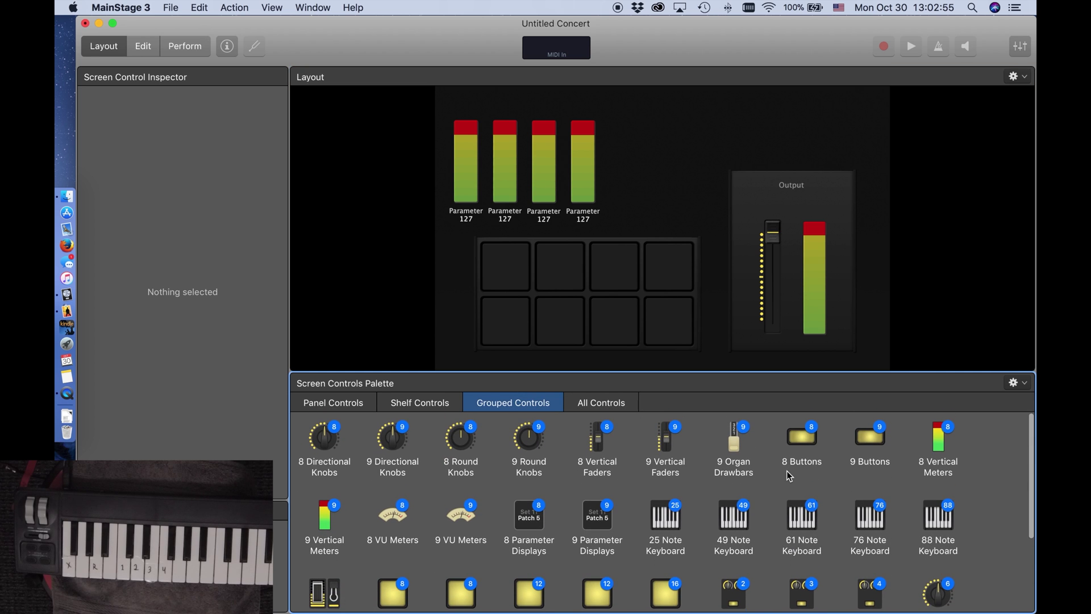
click(414, 405)
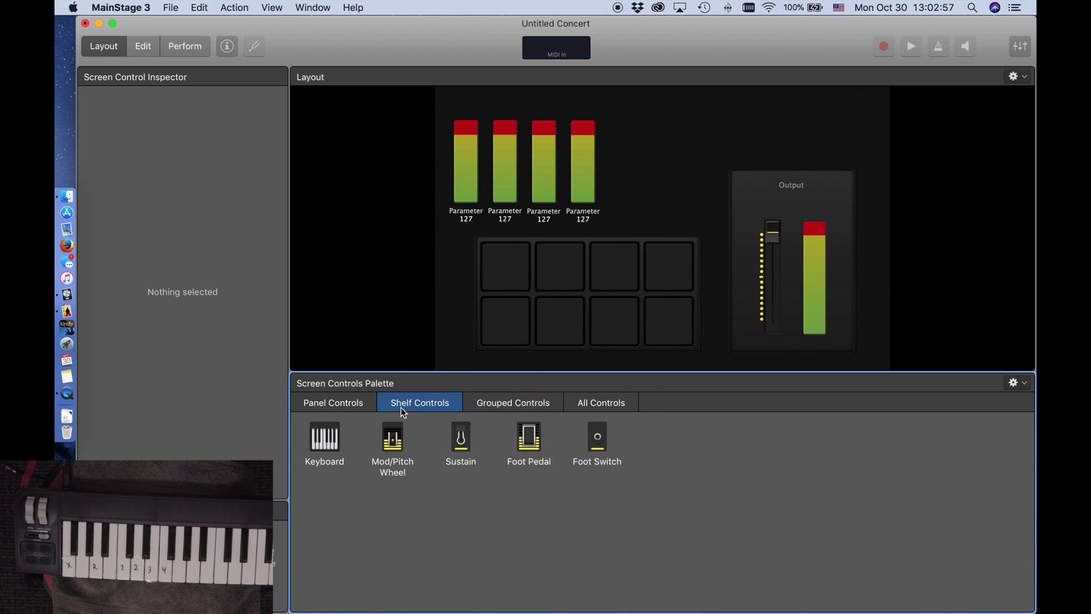
click(336, 405)
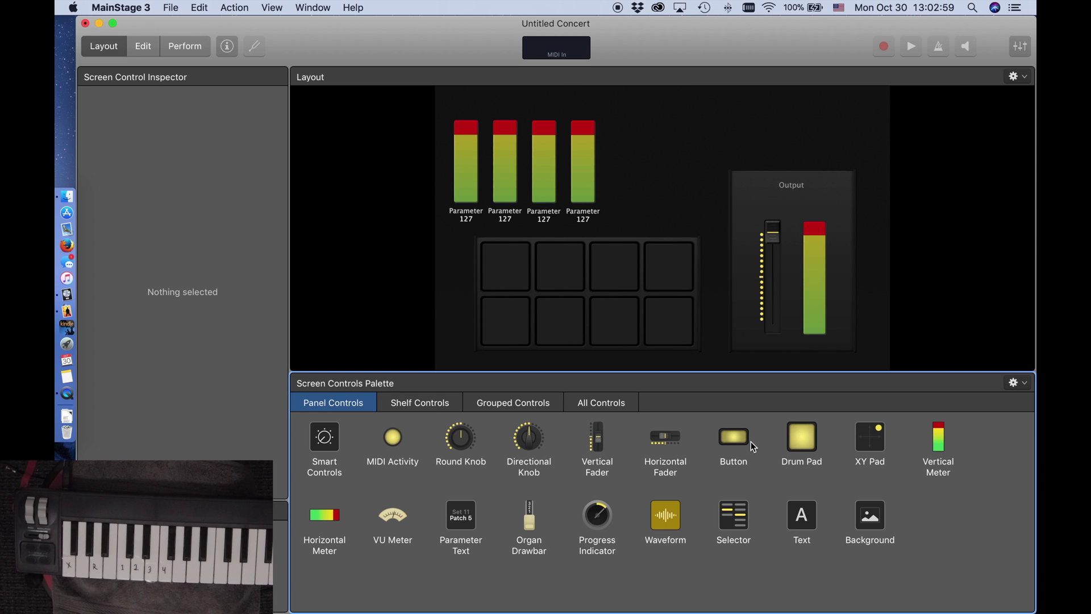
drag(739, 439, 663, 174)
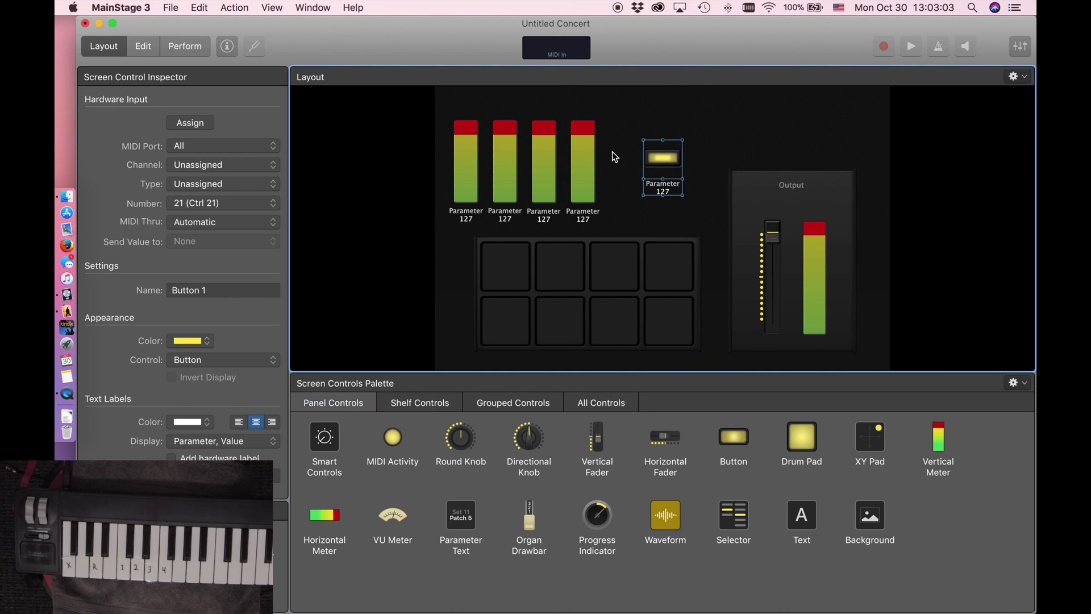
Assign Button 1 to the AKM320's F2 key as a Channel 1 Note On/Off input.
click(146, 52)
click(116, 53)
click(190, 123)
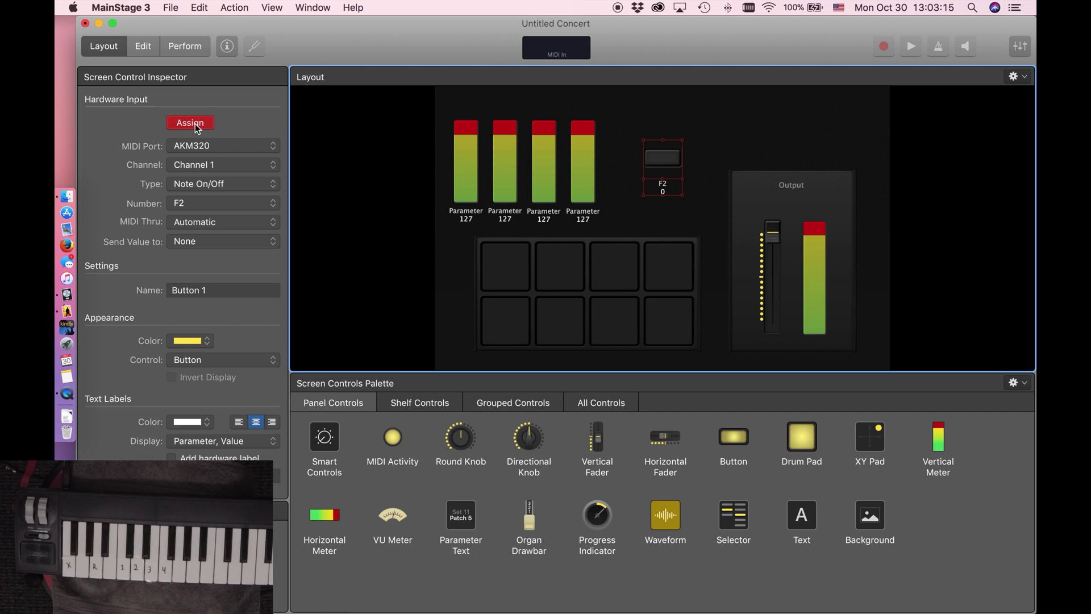
click(196, 125)
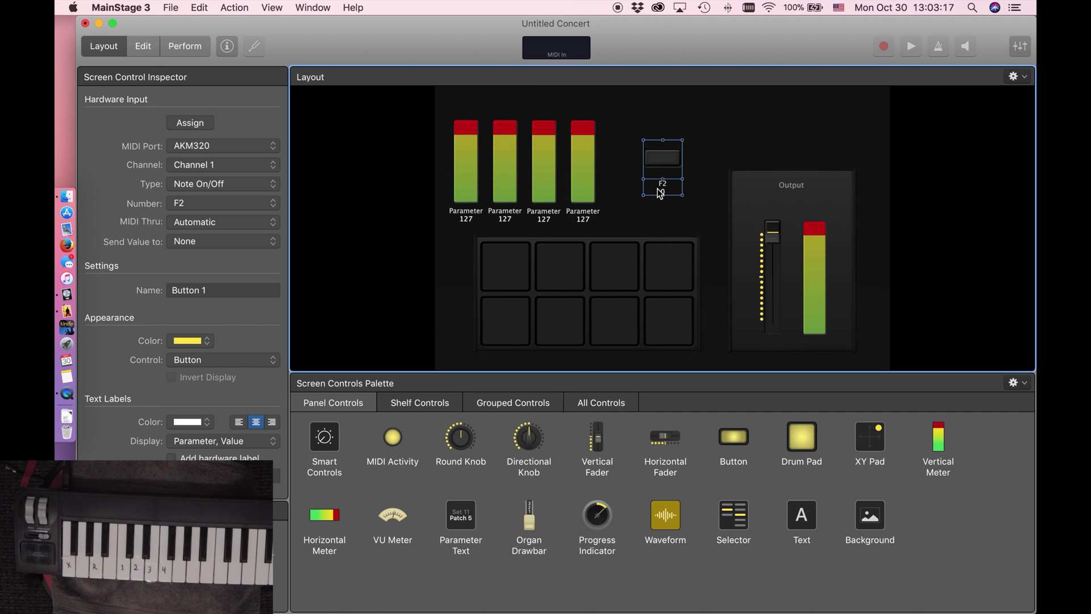
Map the F2 button, at Untitled Concert level, to the Output 1-2 strip's Mute parameter.
click(143, 46)
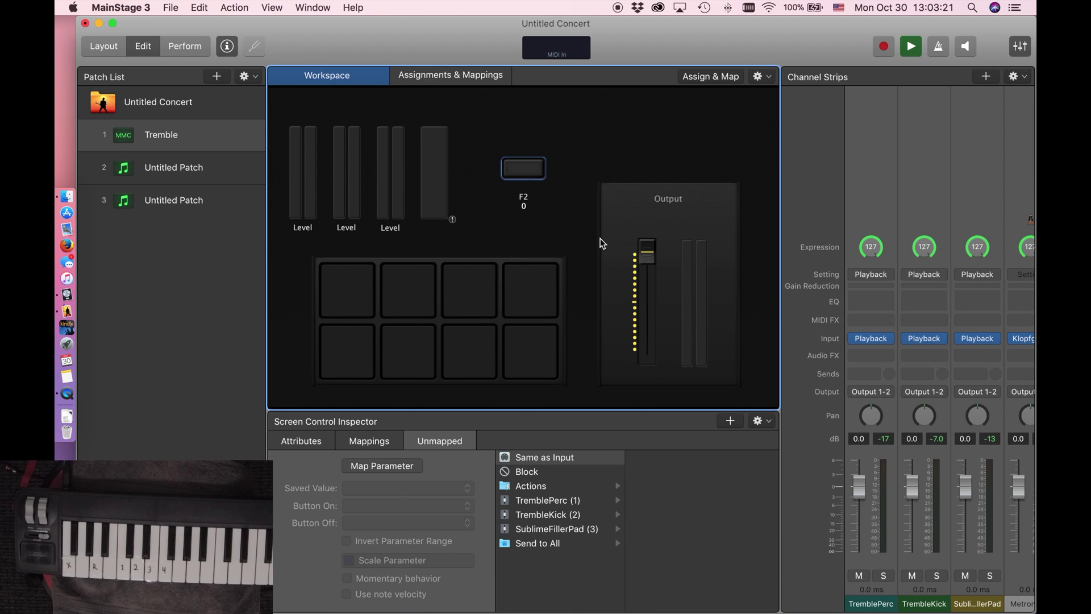
click(375, 467)
scroll(864, 406, right, 2)
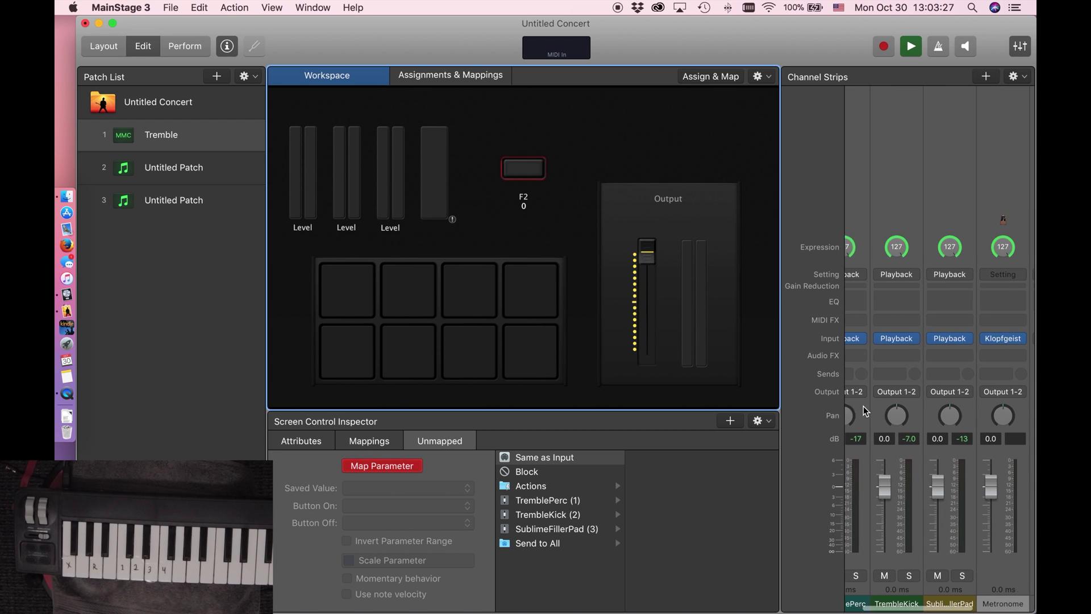
click(193, 101)
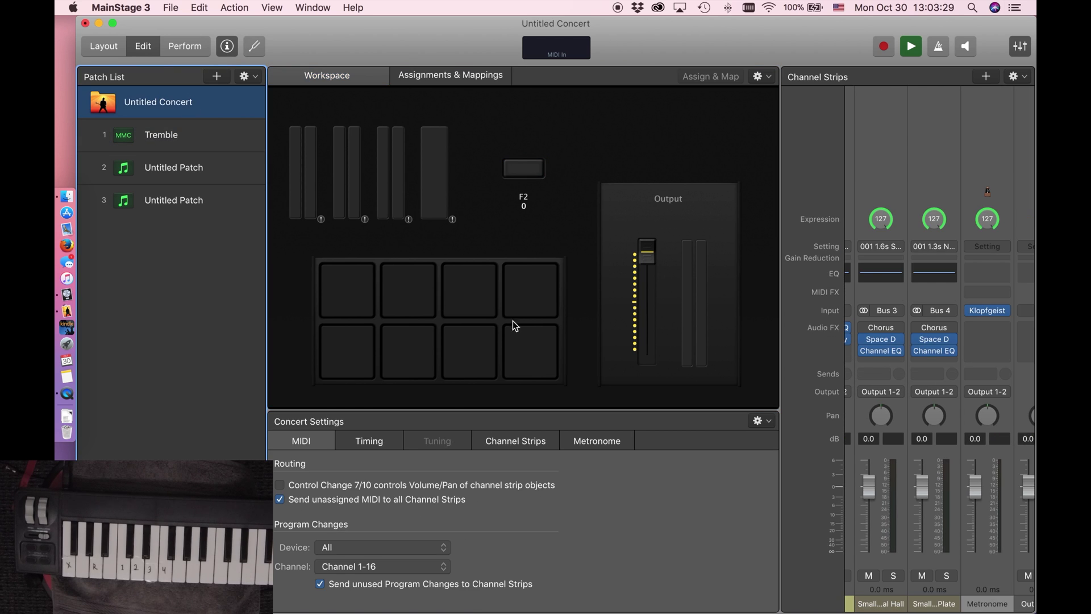
click(530, 173)
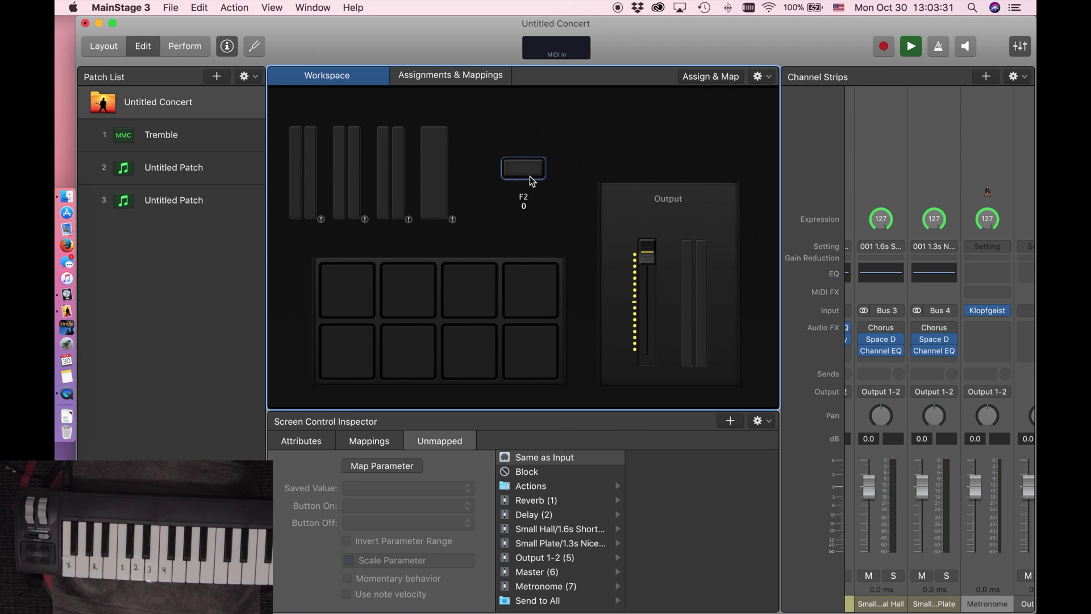
click(366, 467)
scroll(878, 465, right, 2)
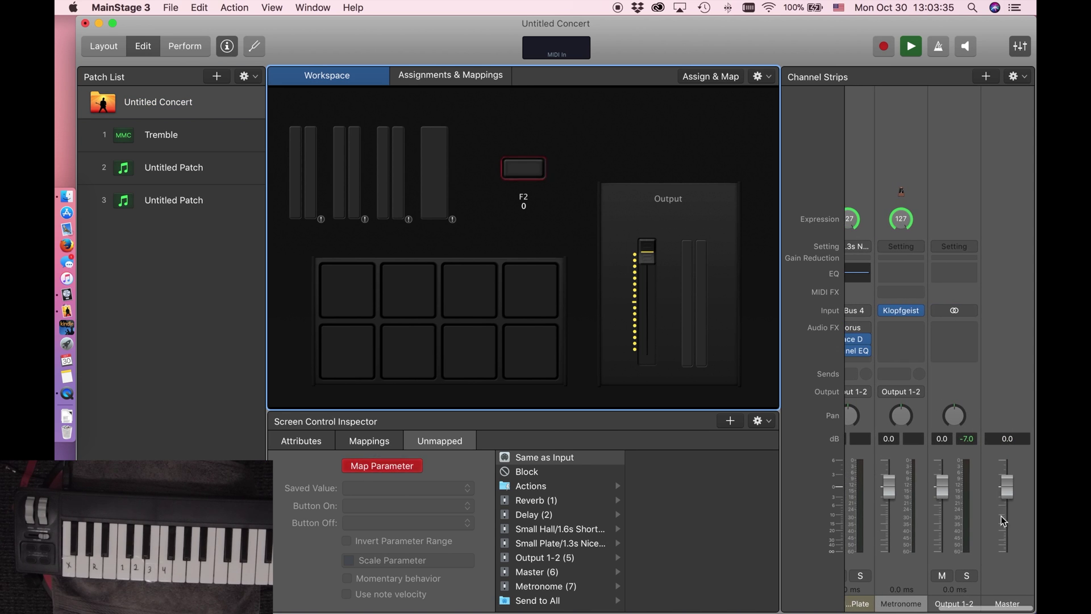
click(944, 577)
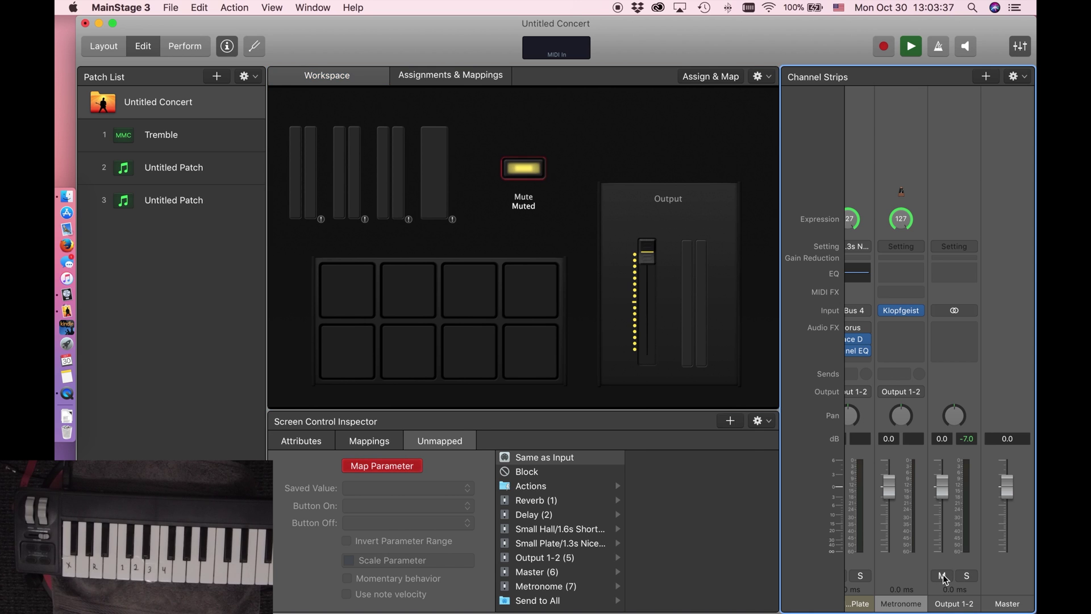
click(412, 471)
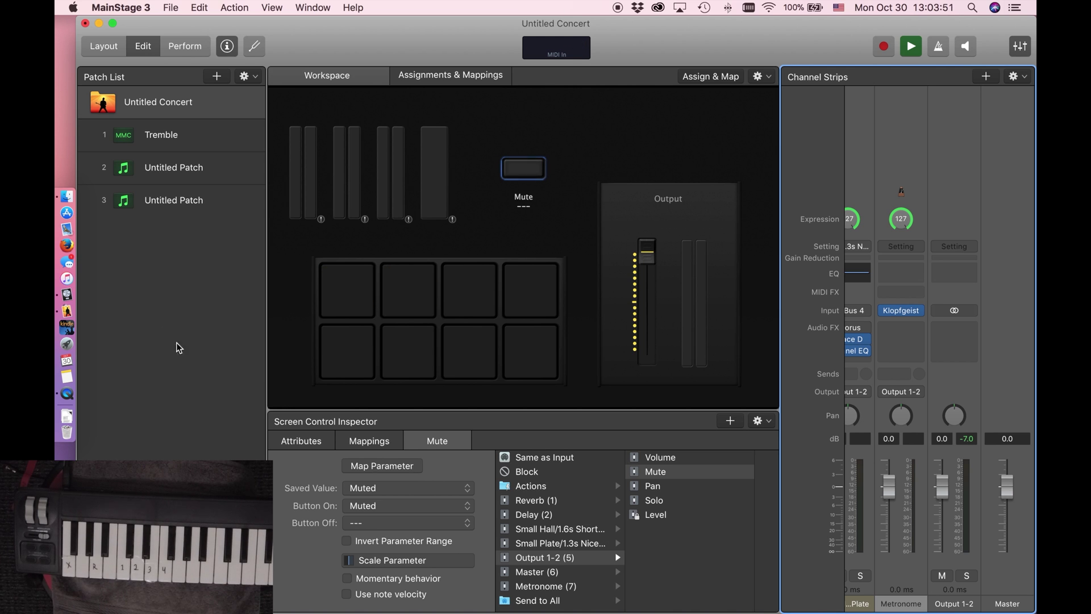
Select the Tremble patch in the Patch List and return to the screen layout editor.
click(180, 151)
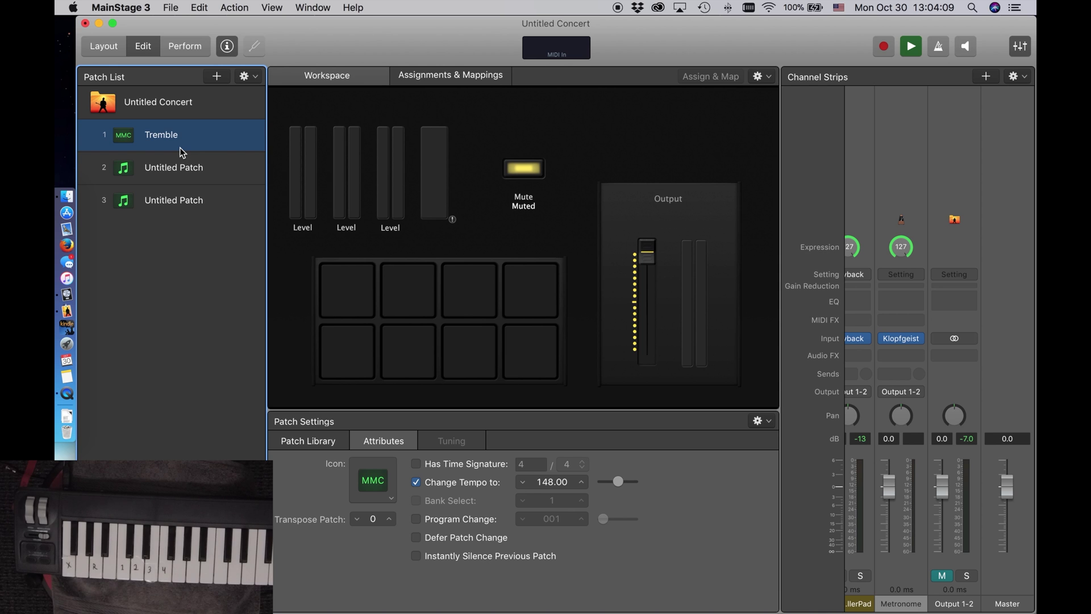
click(110, 49)
Enable Replace Parameter Label in the first drum pad's Attributes, then go back to Layout.
click(499, 274)
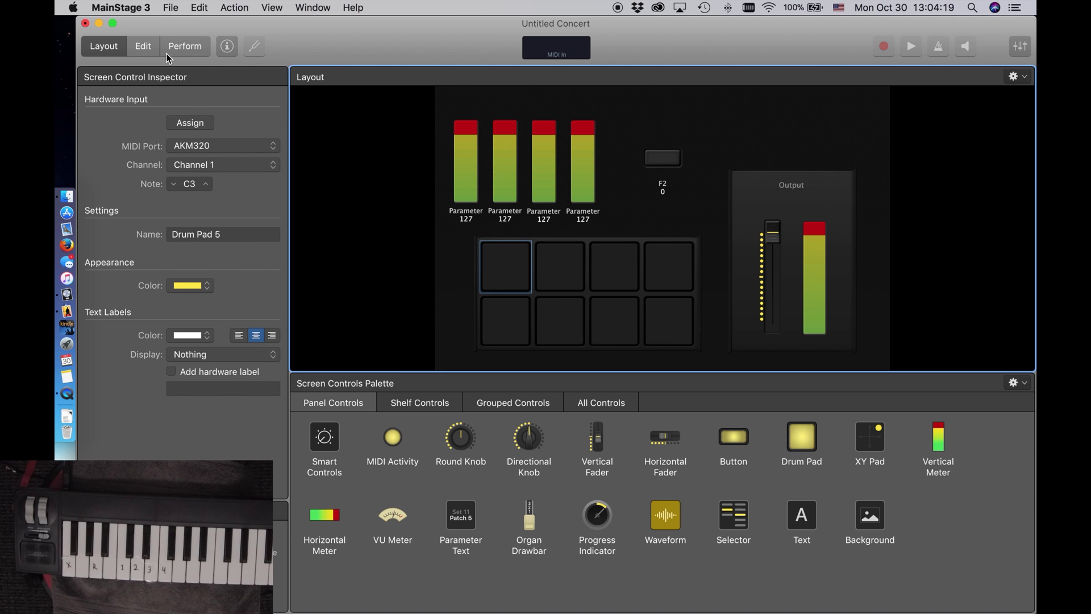
click(142, 46)
click(364, 297)
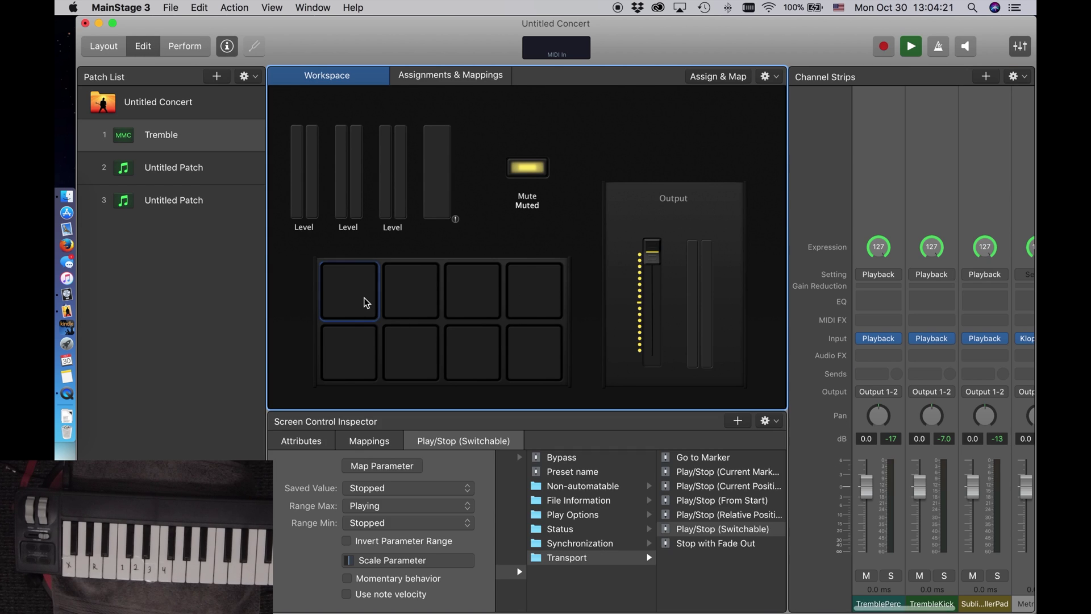
click(316, 443)
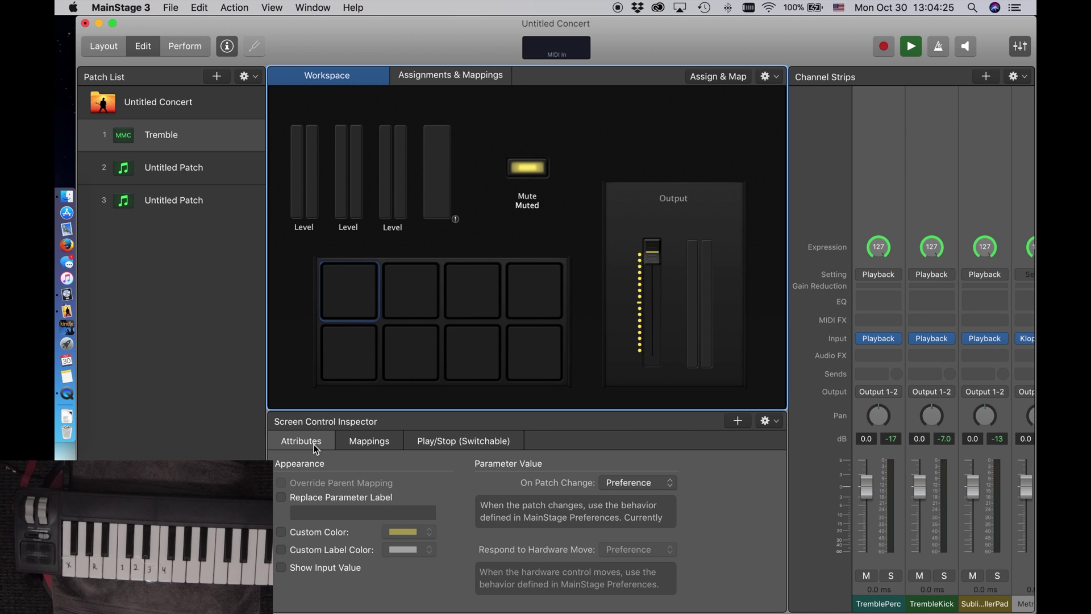
click(282, 498)
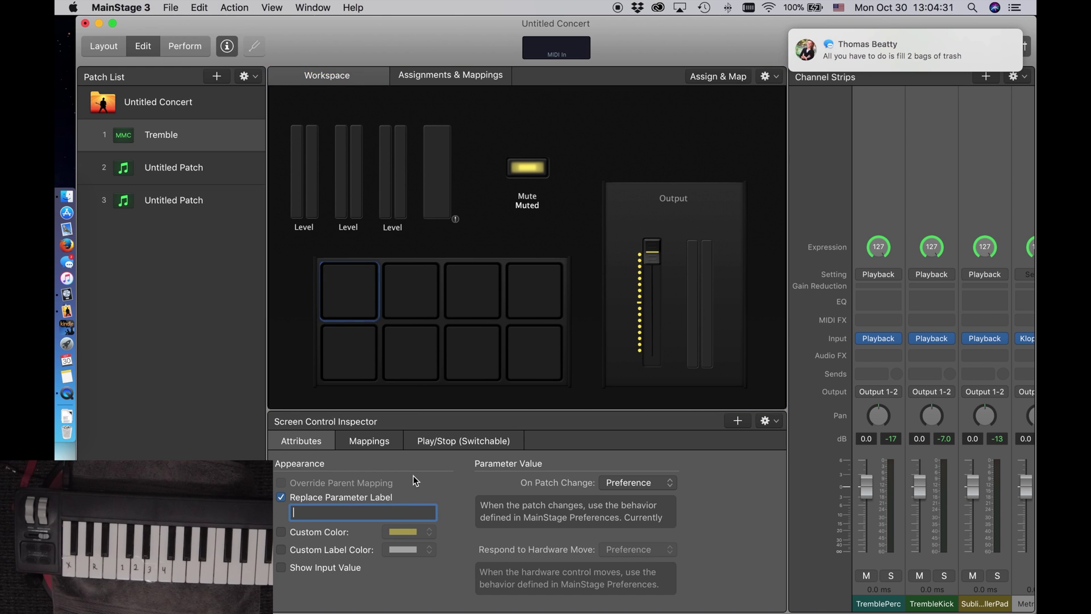
text(S)
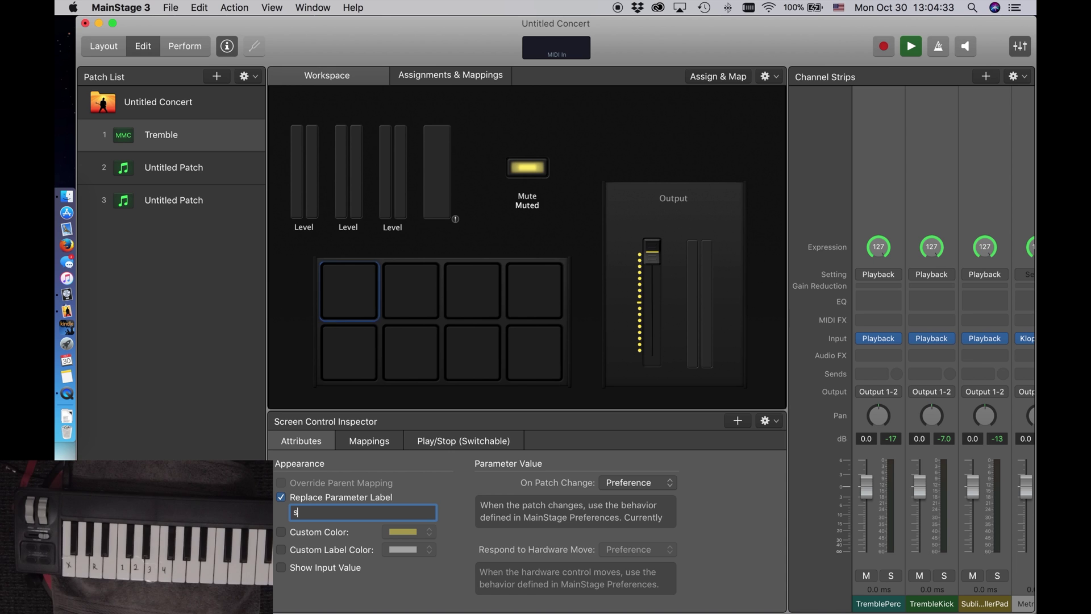
text(f)
click(94, 49)
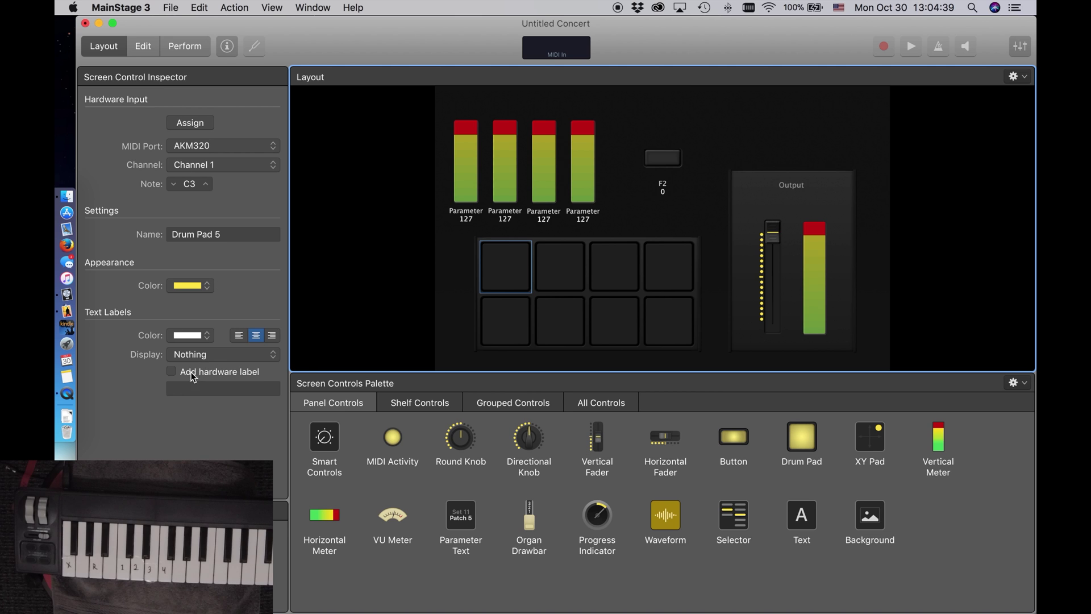
Set Text Labels Display to Parameter for the whole pad grid, showing C3, D3 and E3.
click(211, 354)
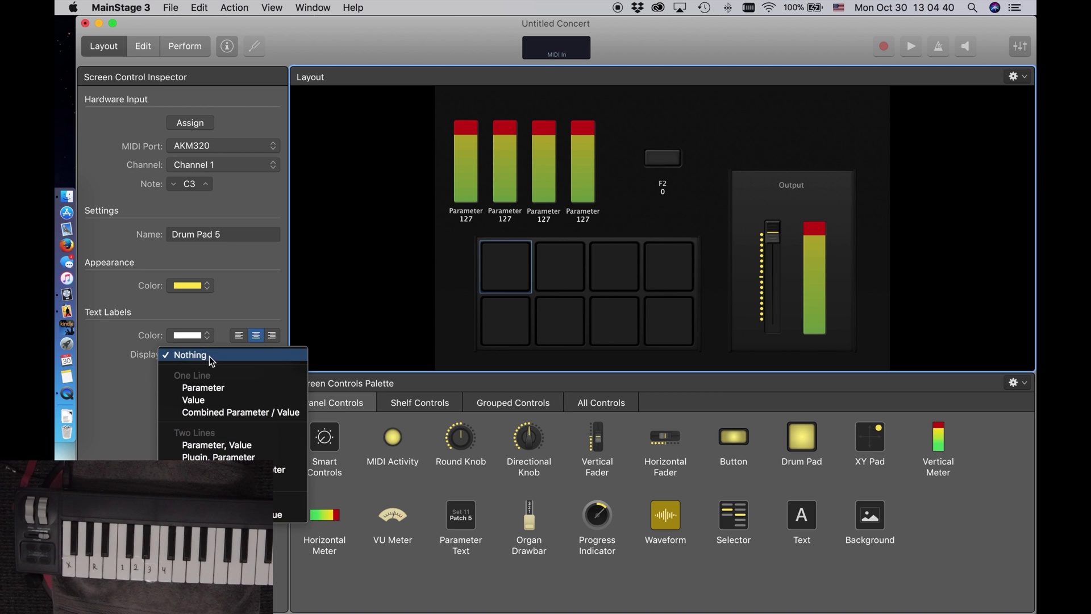
click(234, 393)
click(567, 272)
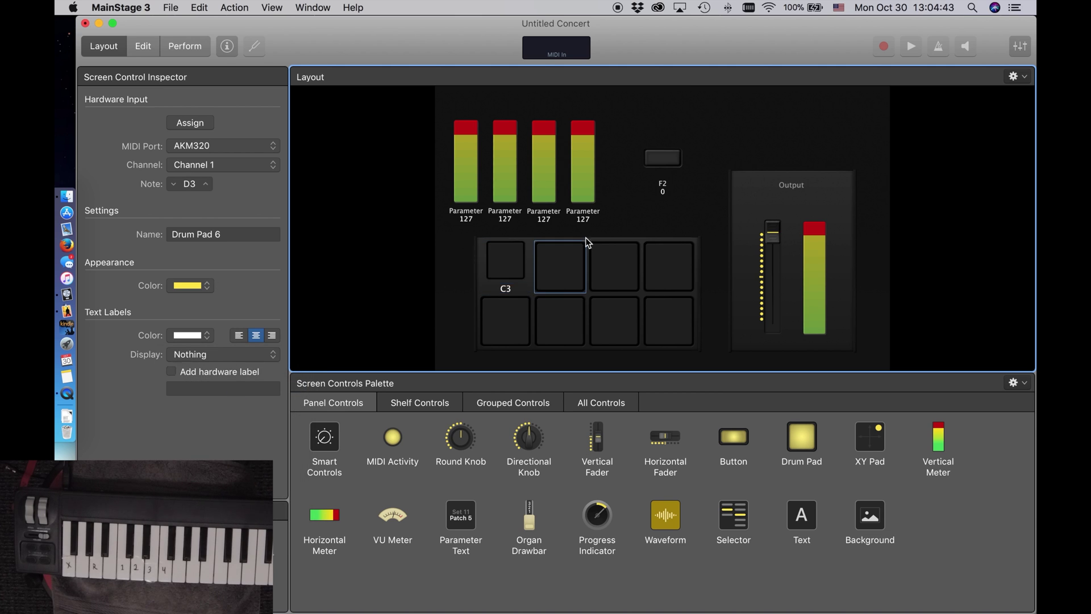
drag(555, 257, 593, 271)
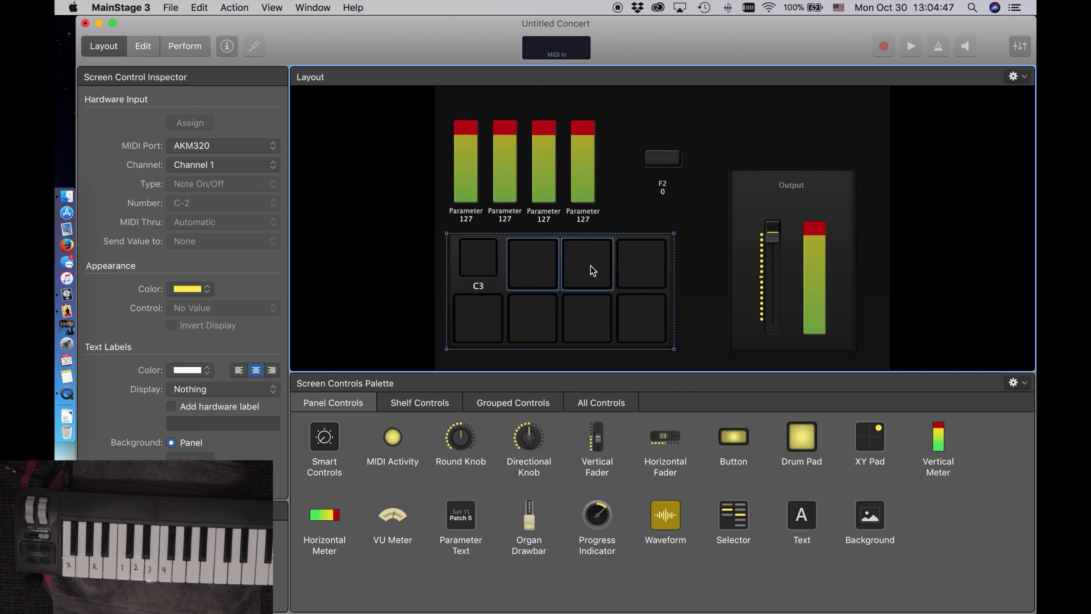
click(216, 391)
click(206, 423)
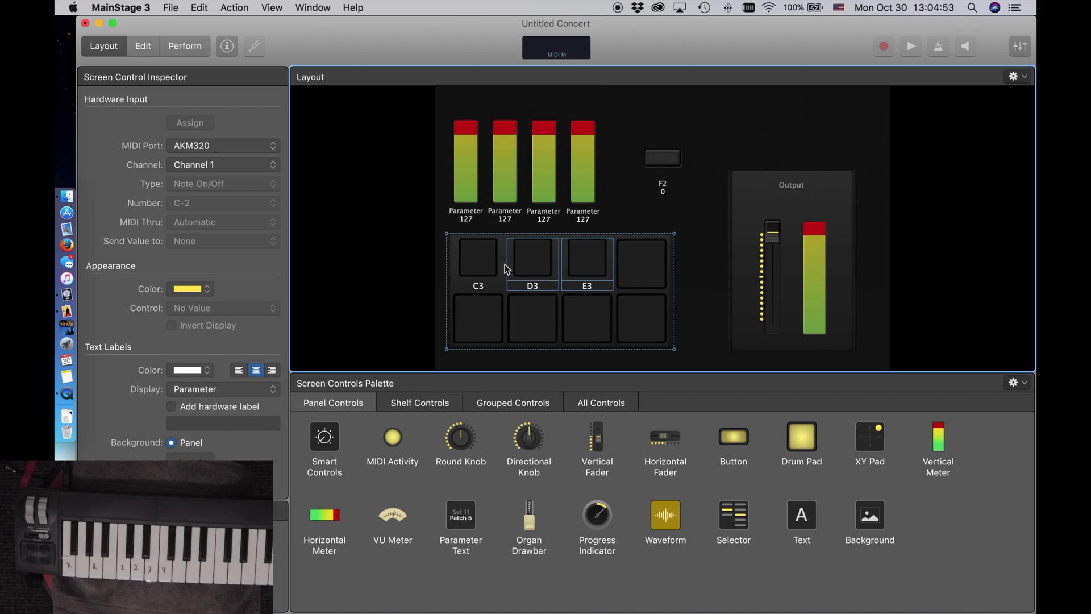
Give the first three drum pads the replacement labels Kick, Perc and Pad.
click(155, 48)
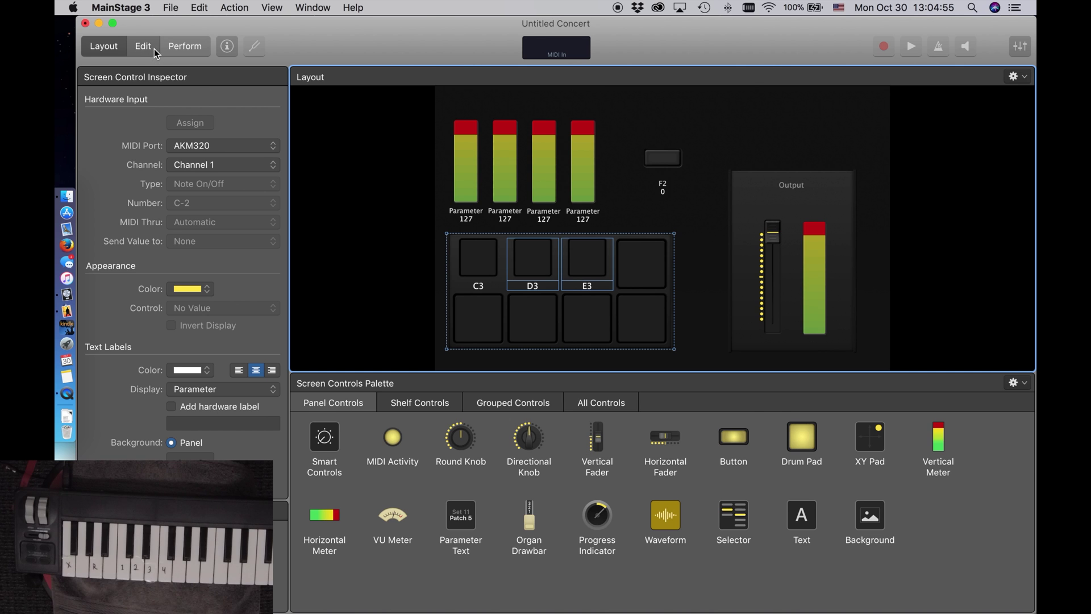
click(314, 287)
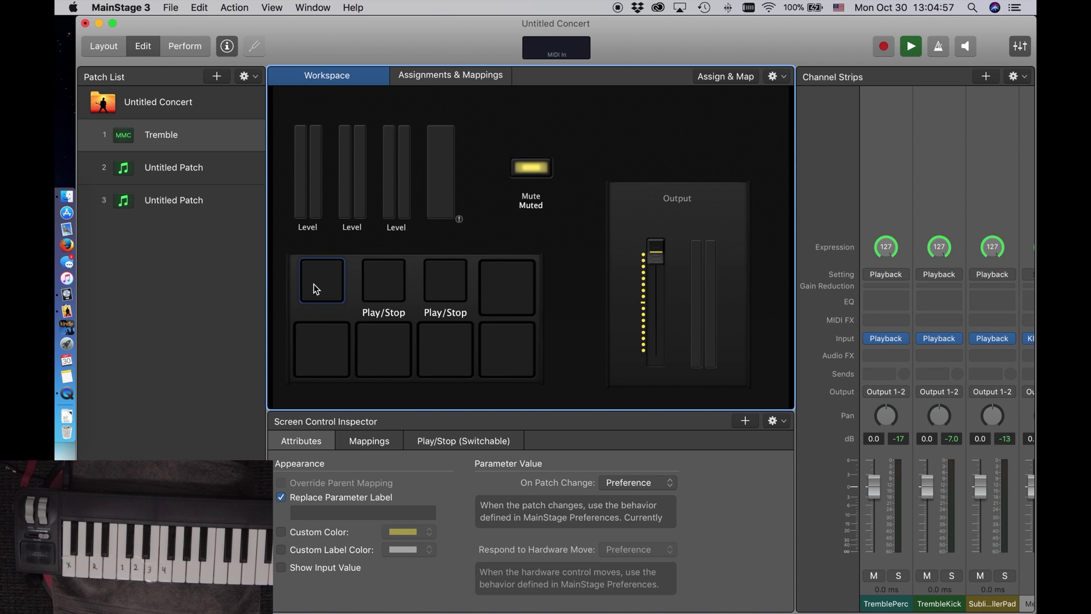
click(313, 512)
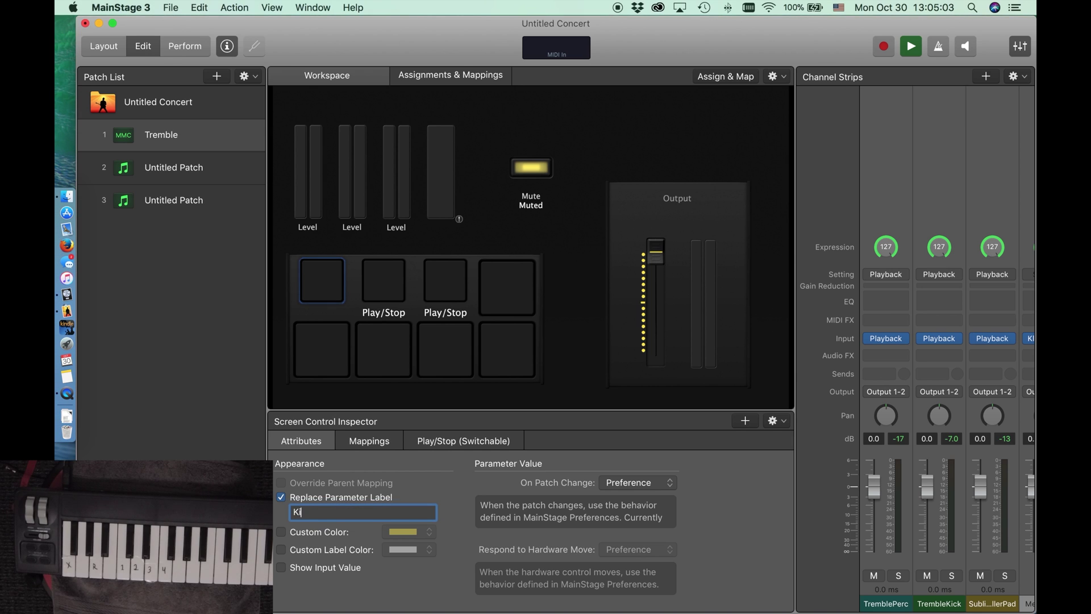
text(Kick)
click(384, 274)
click(280, 497)
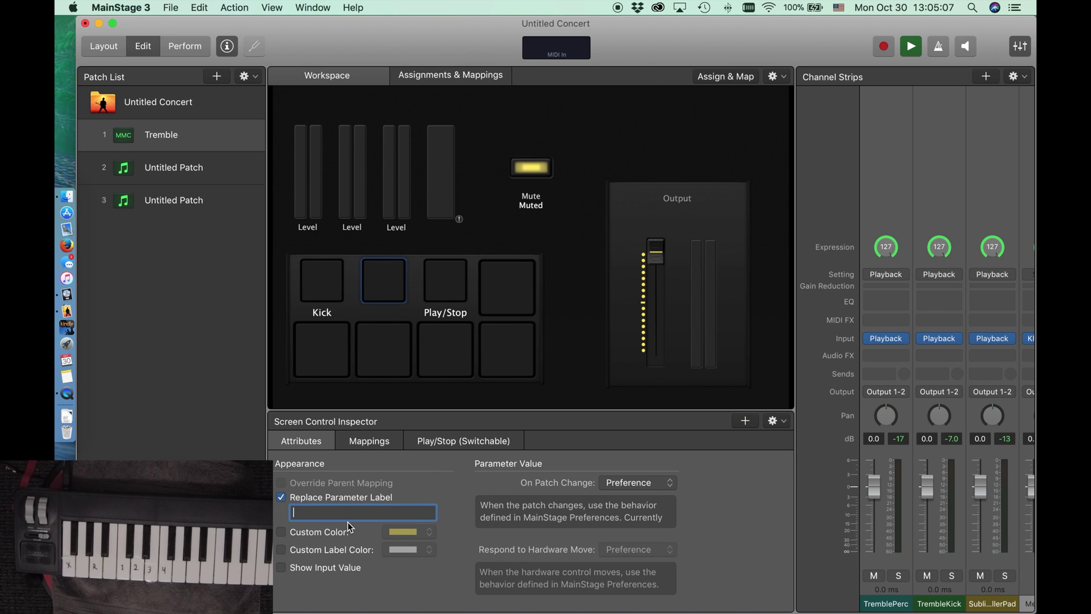
text(Perc)
click(441, 283)
click(281, 498)
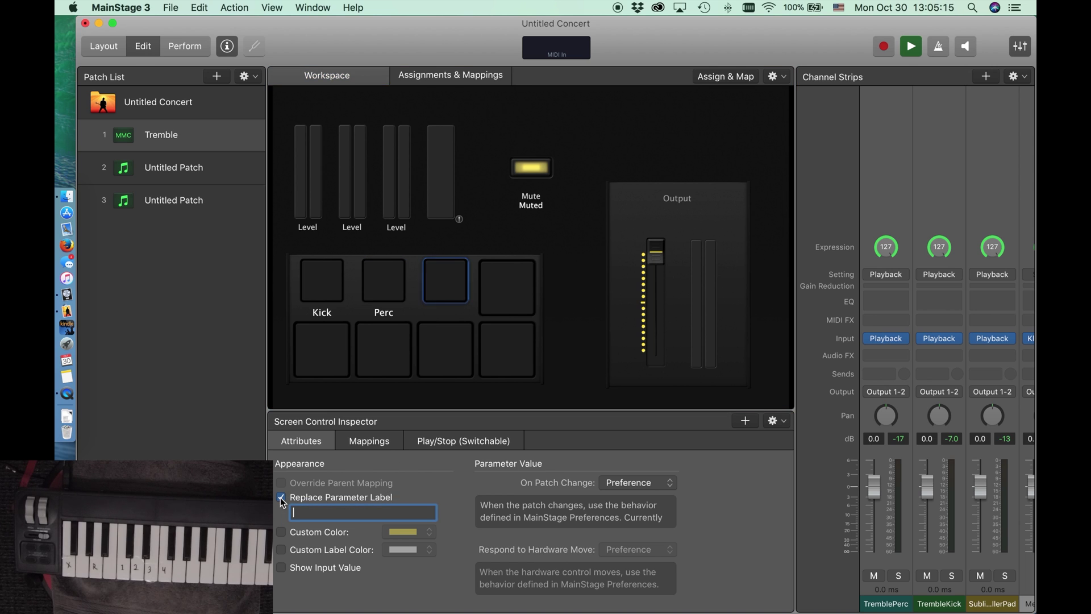
text(Pad)
click(527, 398)
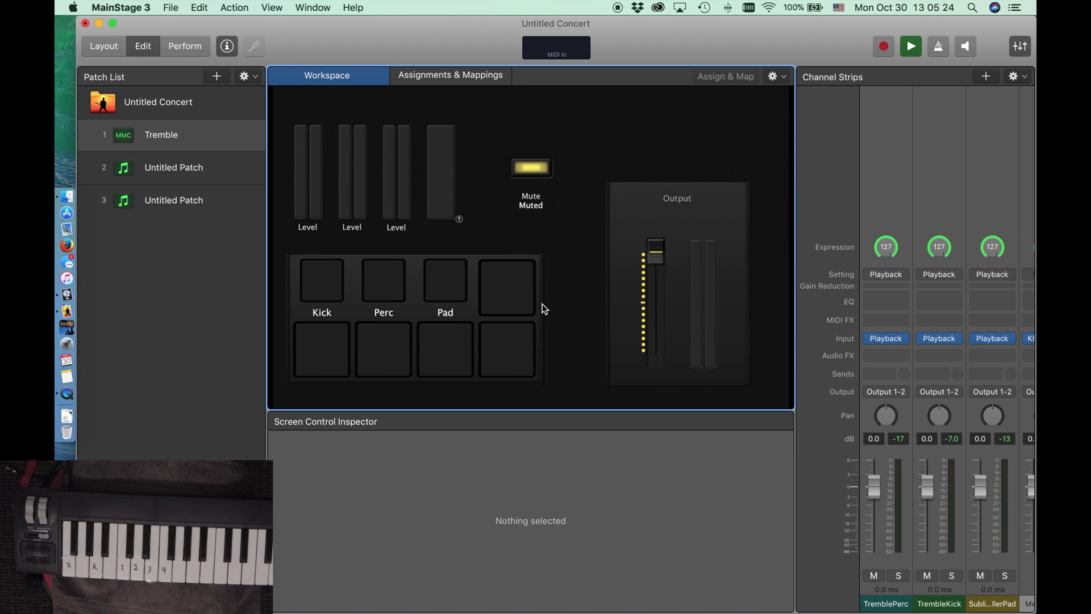
Unmute the Output 1-2 mute-all control and pull the third channel strip's fader down.
scroll(940, 330, right, 5)
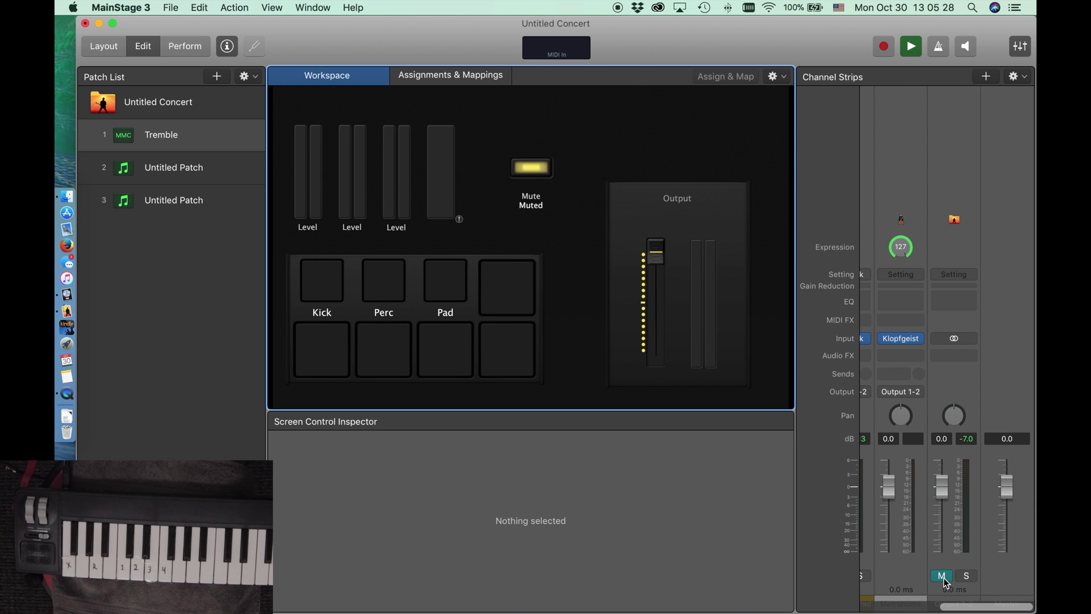
click(542, 169)
click(540, 167)
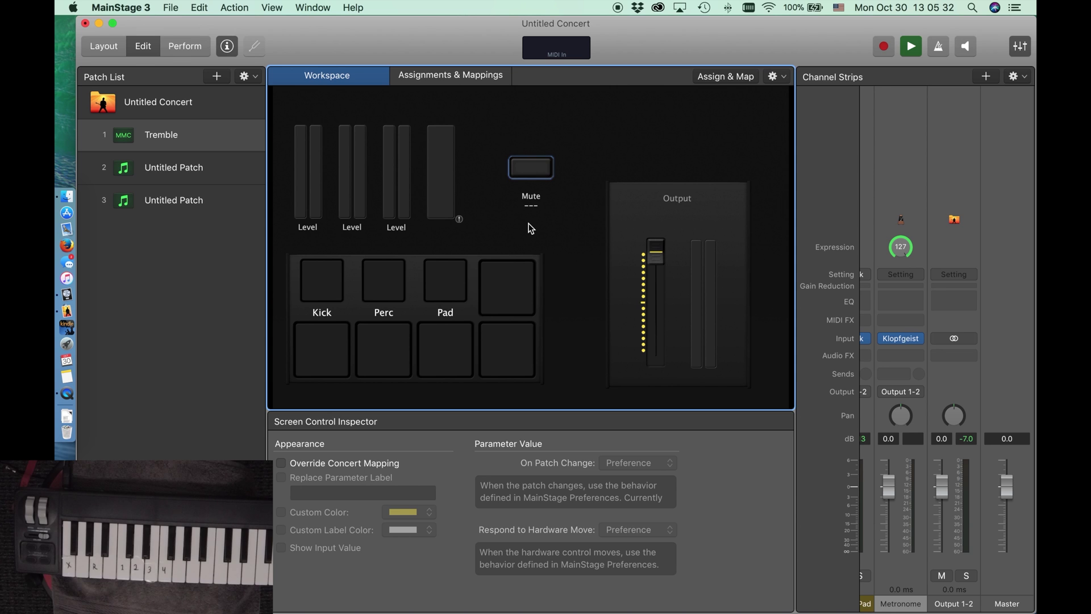
scroll(969, 377, left, 5)
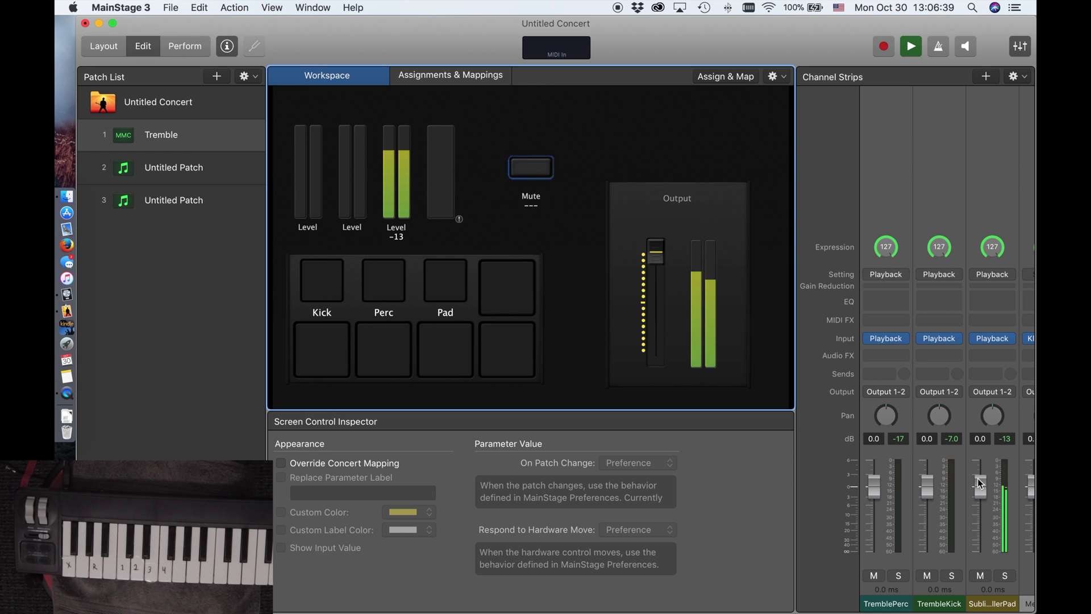
drag(978, 483, 982, 546)
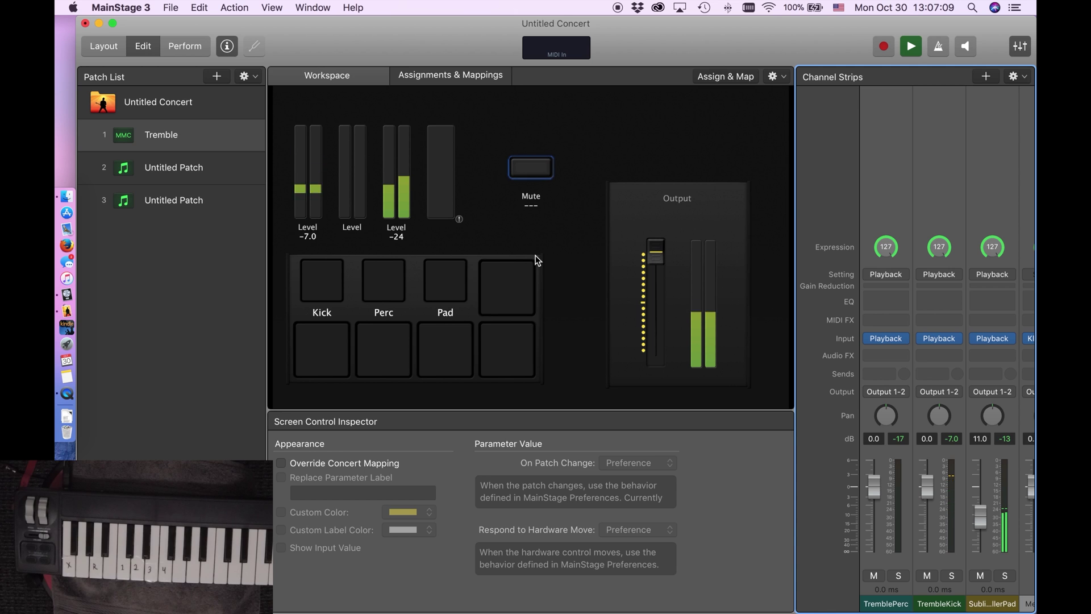
Lower the third channel strip's fader nearly all the way down.
drag(984, 509, 983, 560)
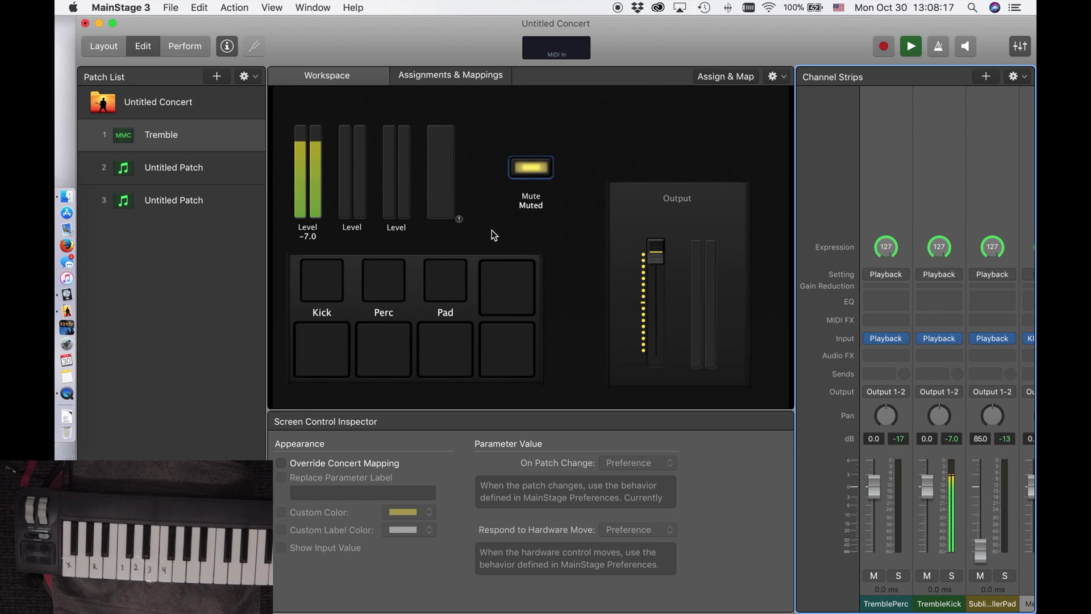
click(319, 289)
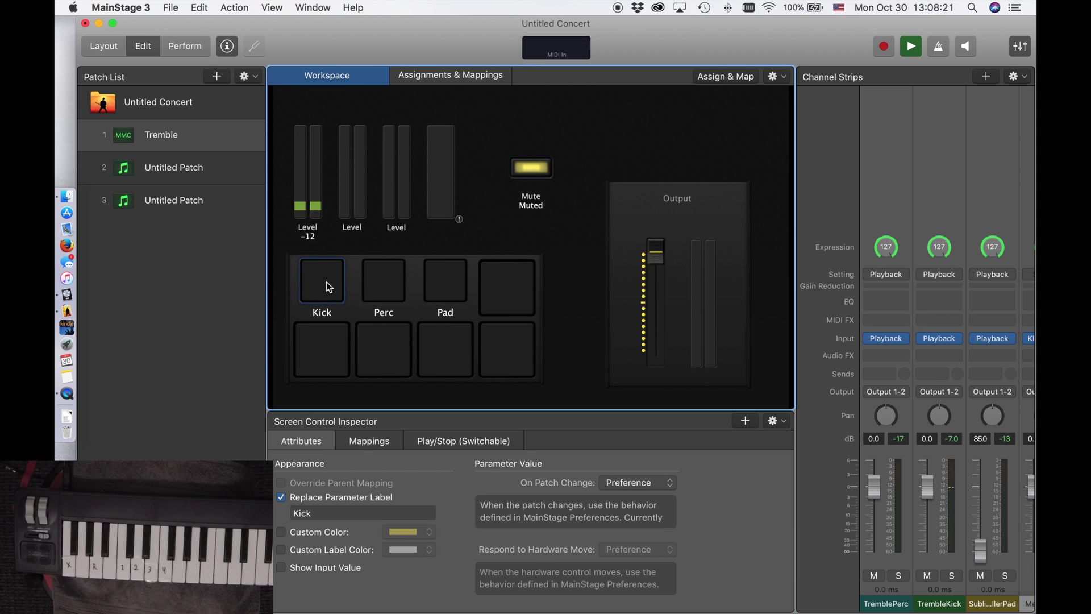
click(181, 48)
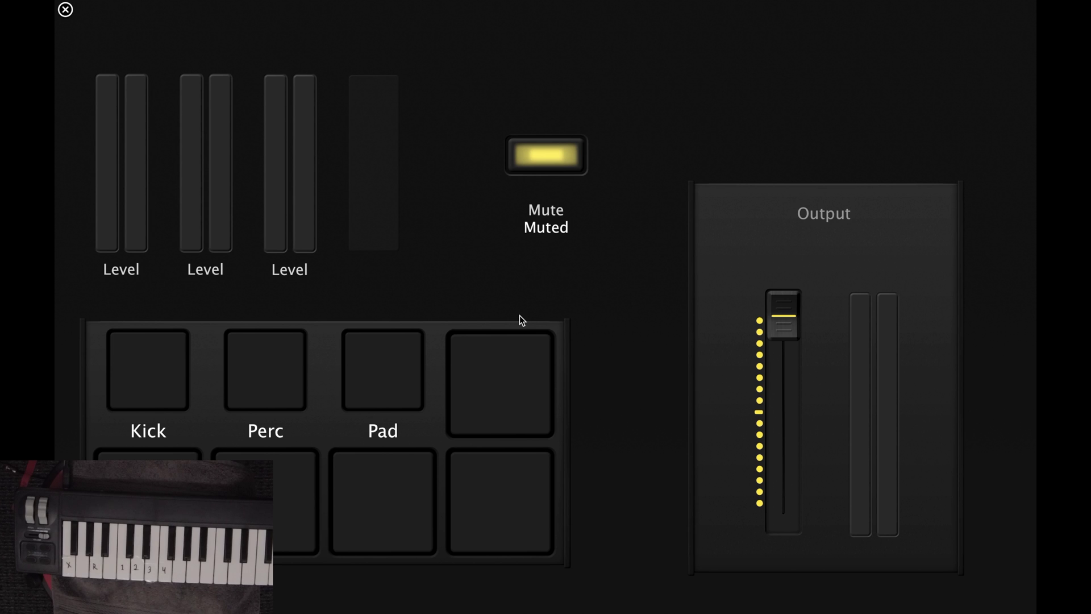
key(super+2)
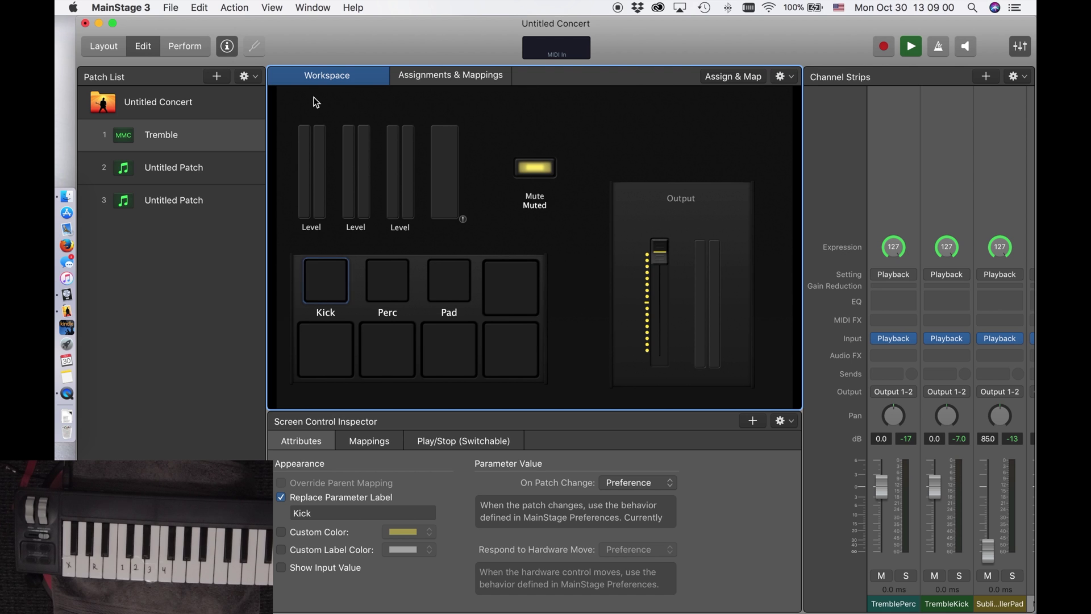
Nudge Button 1 right, add Round Knob 1 beside it, and assign it to the mod wheel.
click(103, 46)
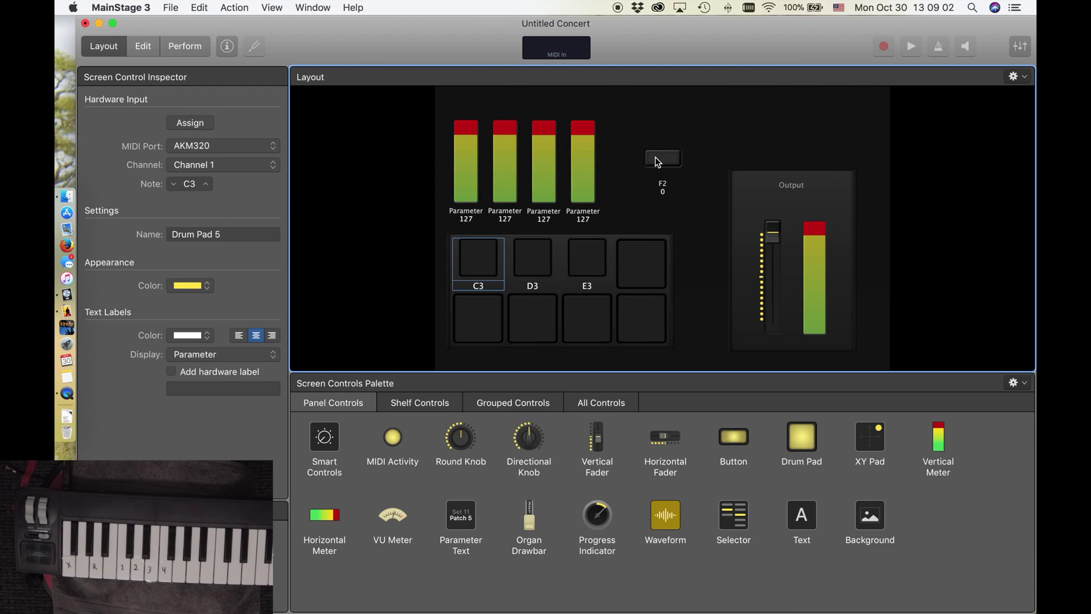
drag(658, 162, 689, 161)
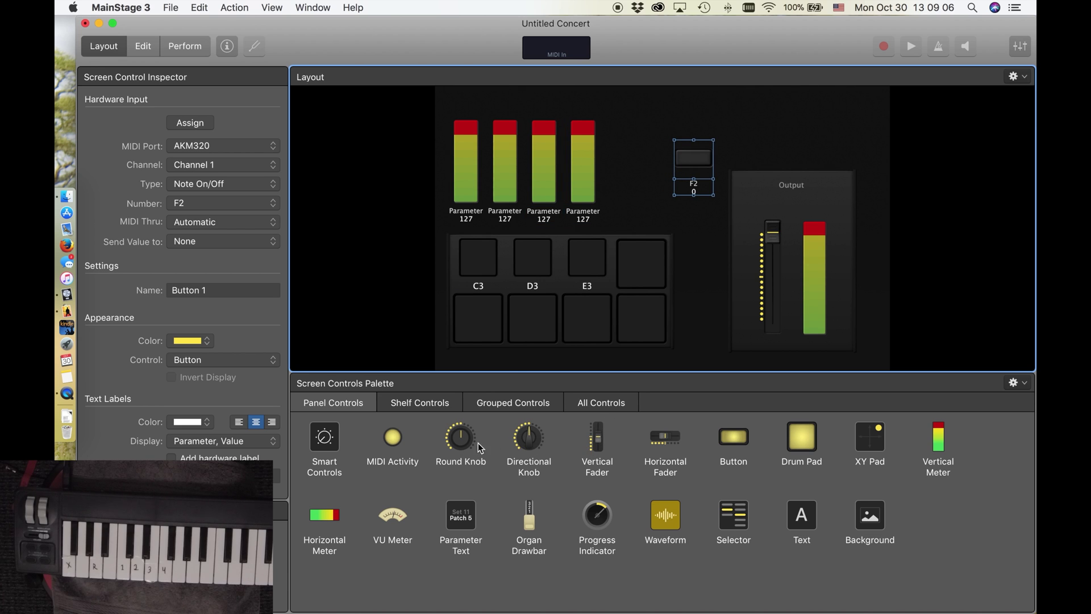
drag(460, 441, 637, 177)
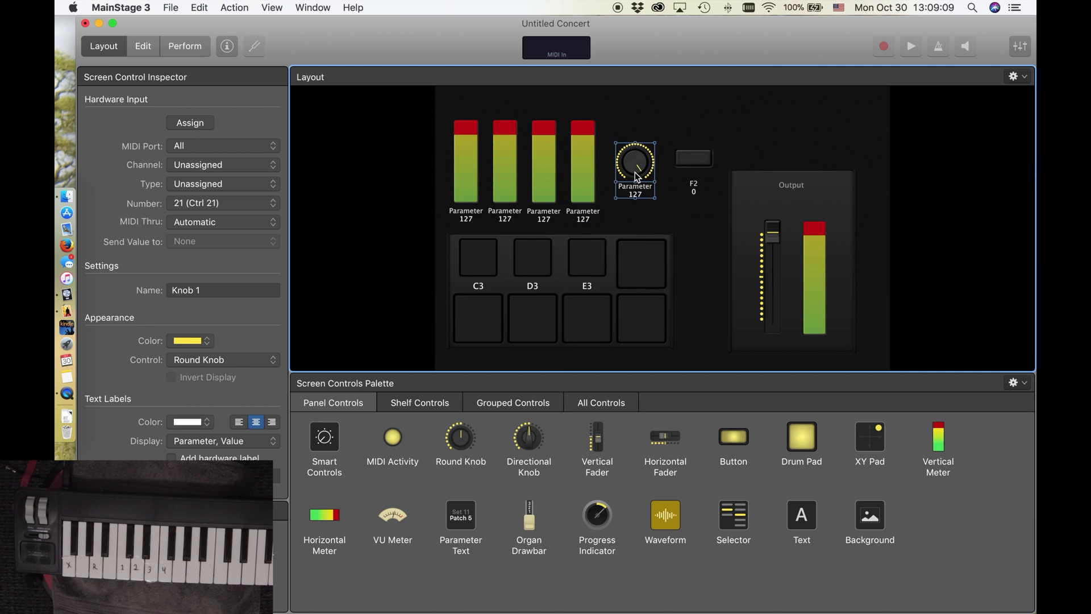
click(177, 124)
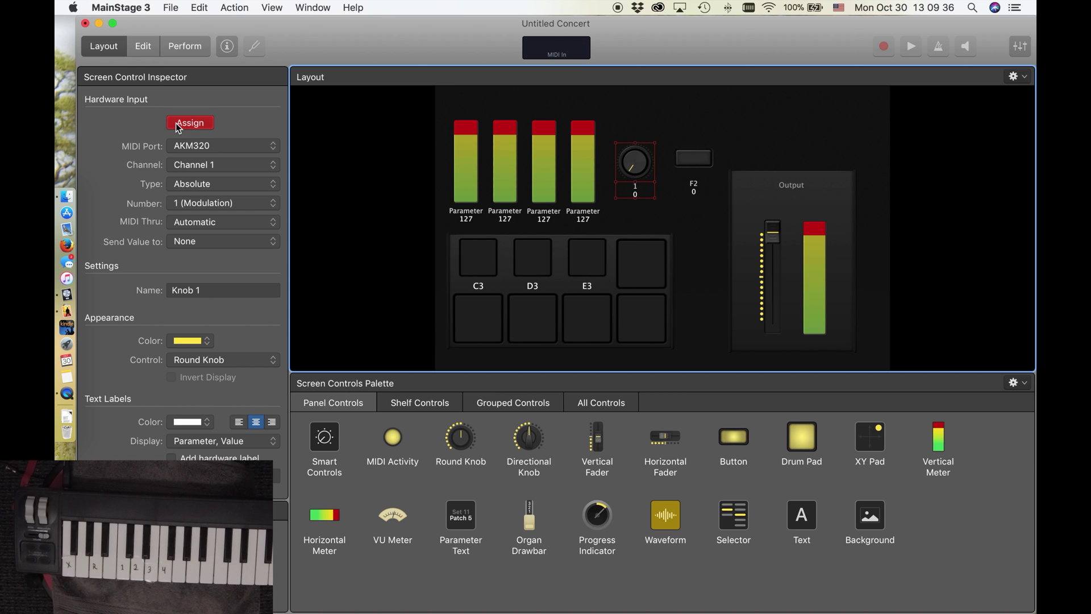
click(179, 127)
Map the new knob to TremblePerc's volume with a Range Max of 0 dB, then enter Perform view.
click(140, 57)
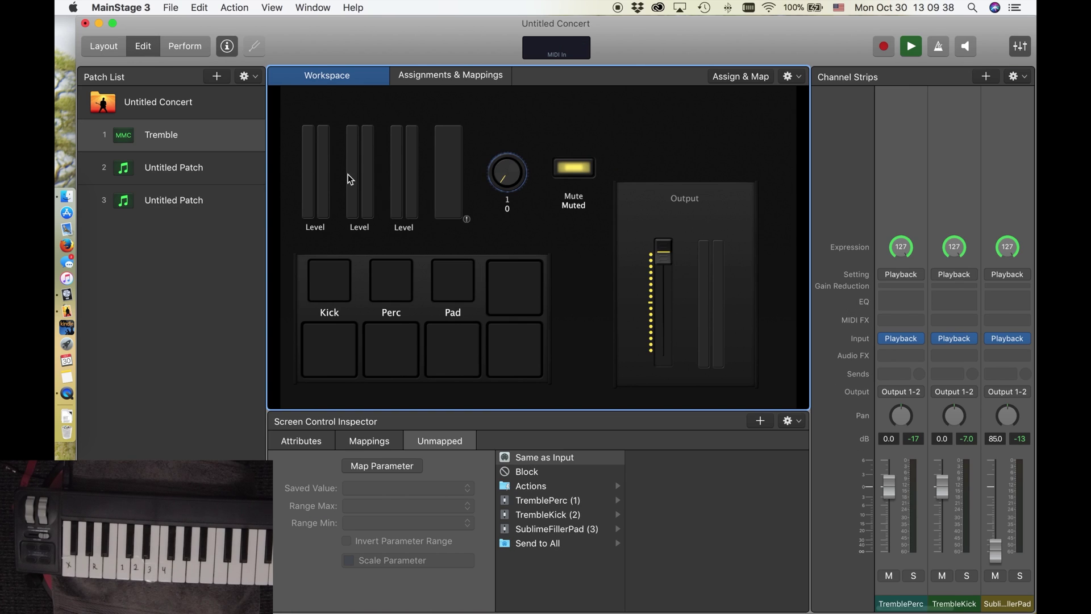
click(400, 466)
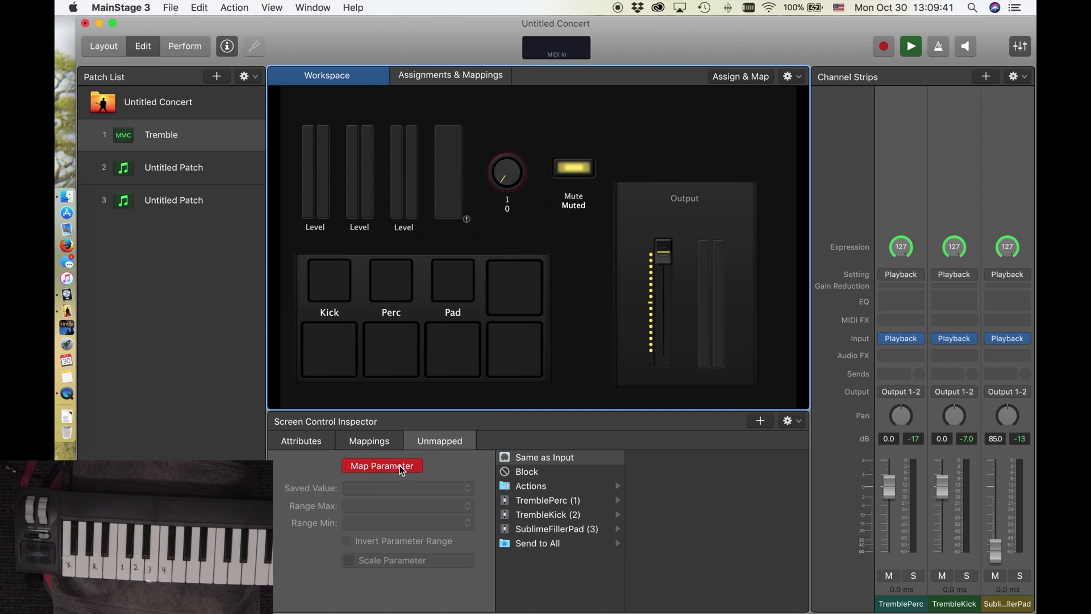
click(891, 489)
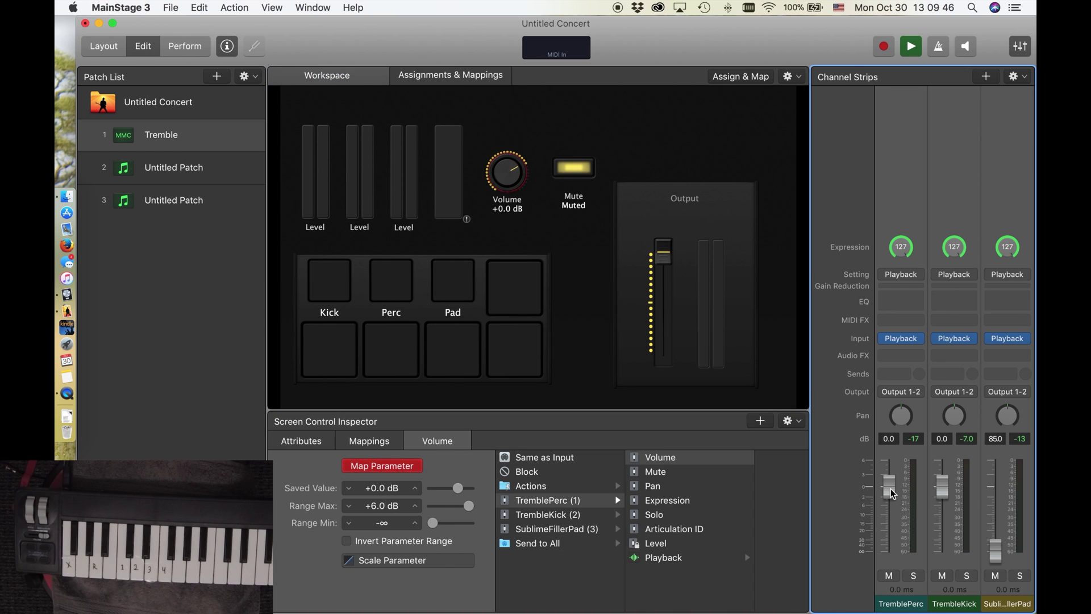
double_click(378, 504)
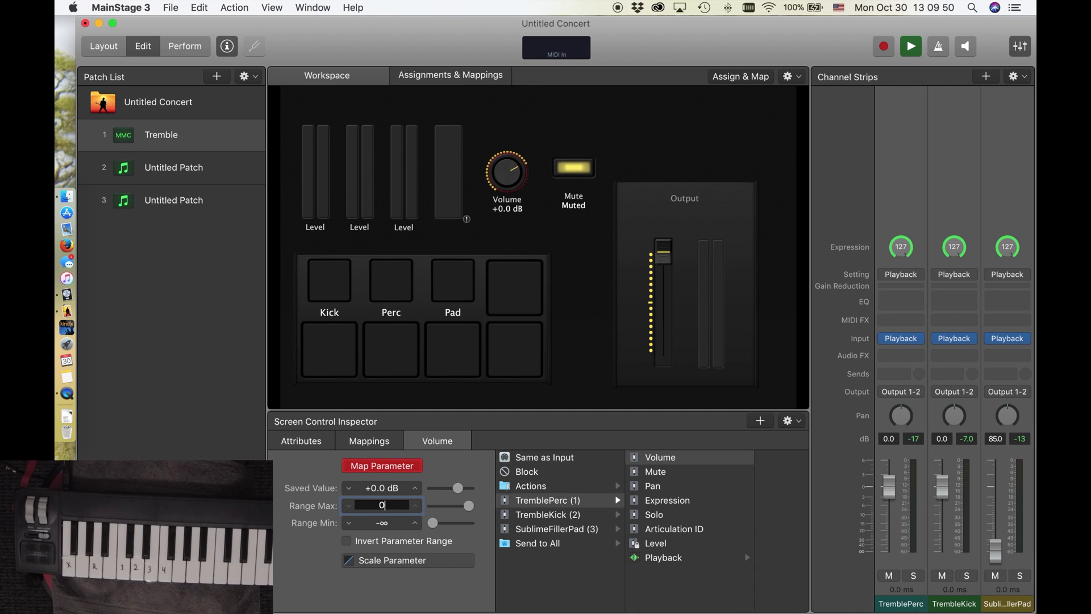
key(Return)
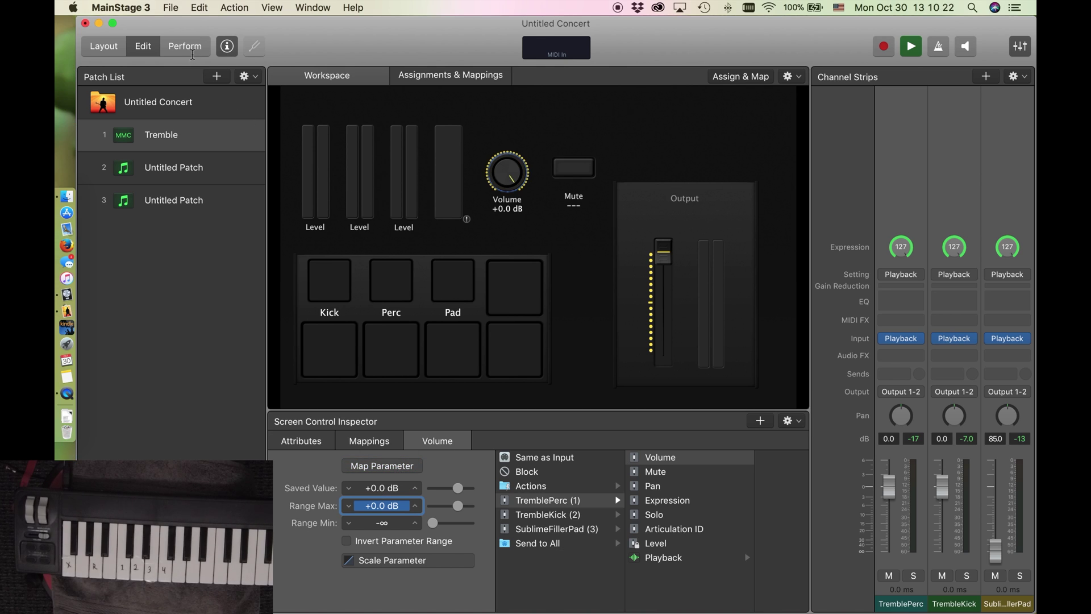
click(192, 54)
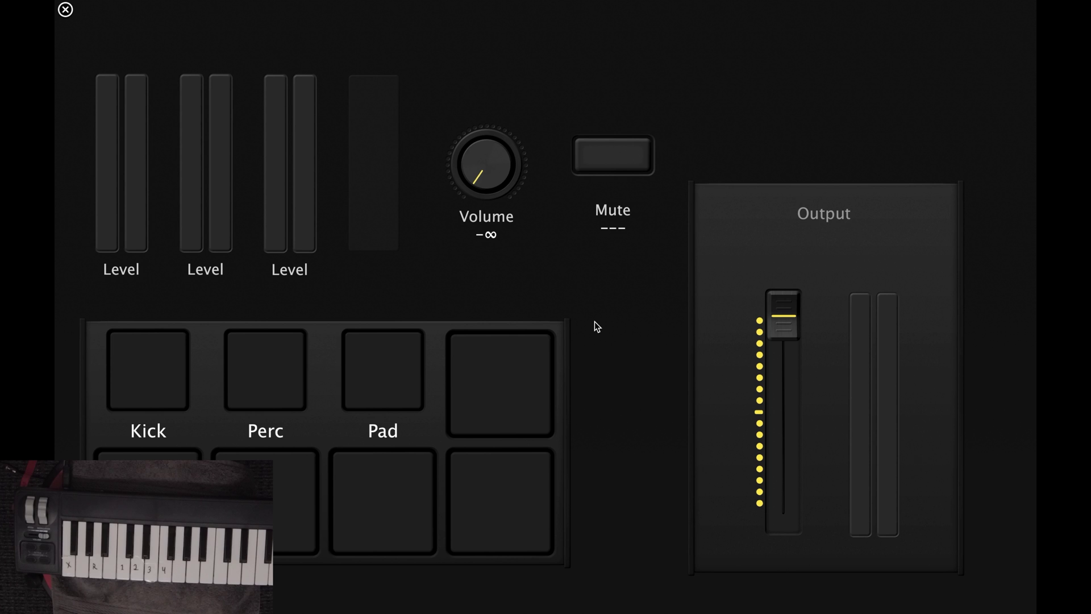
Leave full-screen performance view and return to patch editing.
key(Escape)
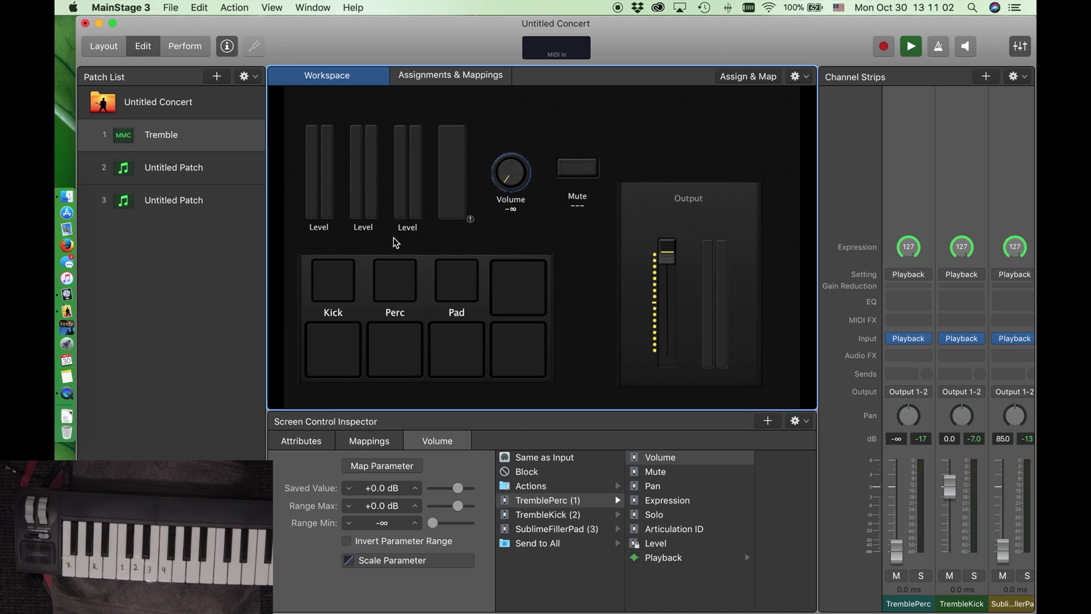
In Layout mode, select the whole drum pad panel and apply the green Panel background swatch.
click(104, 46)
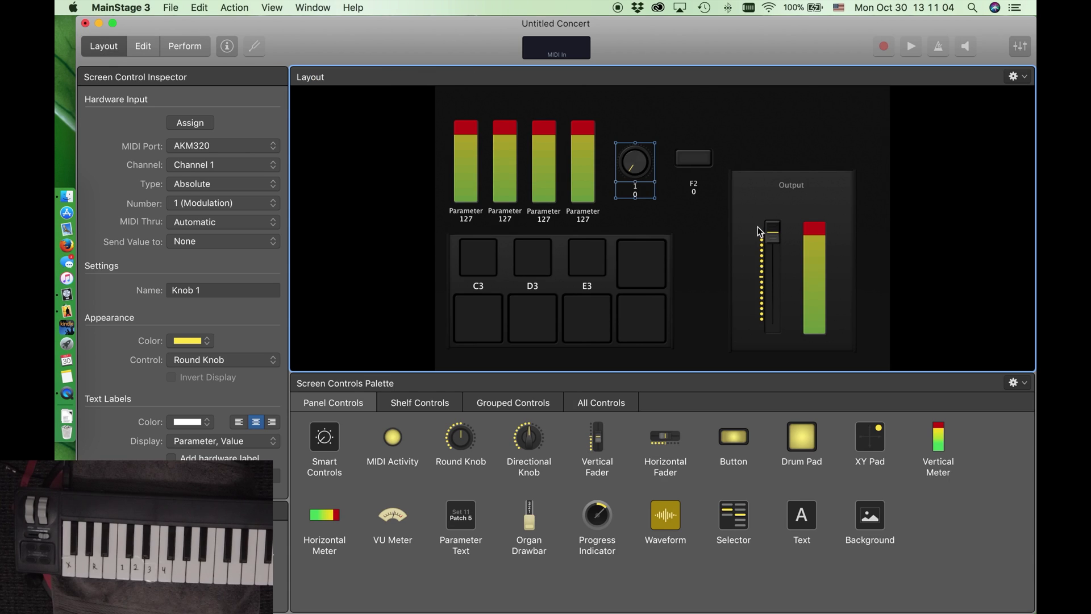
click(757, 209)
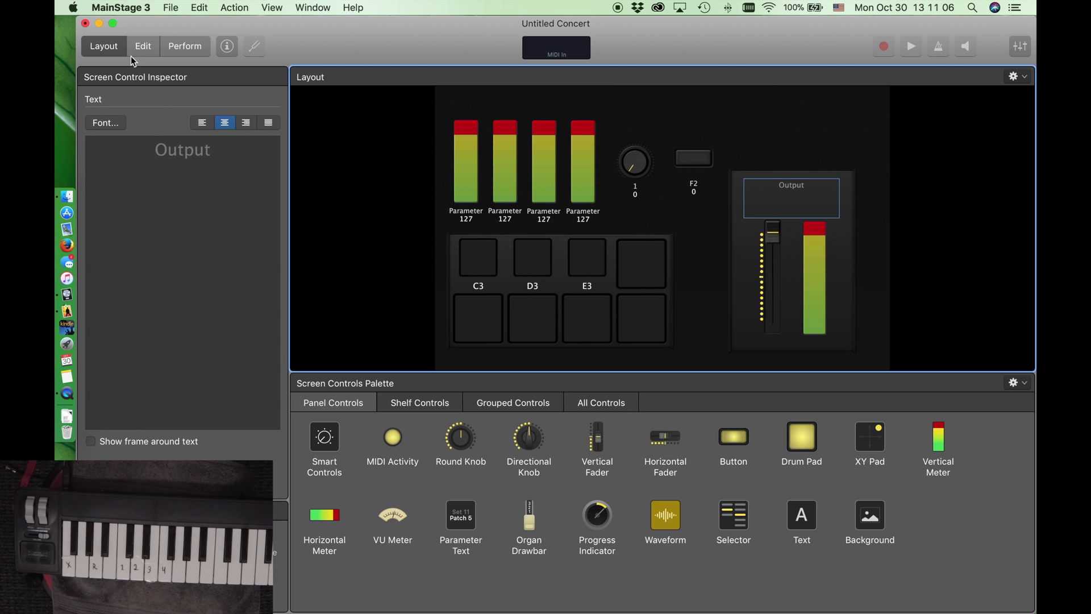
click(501, 287)
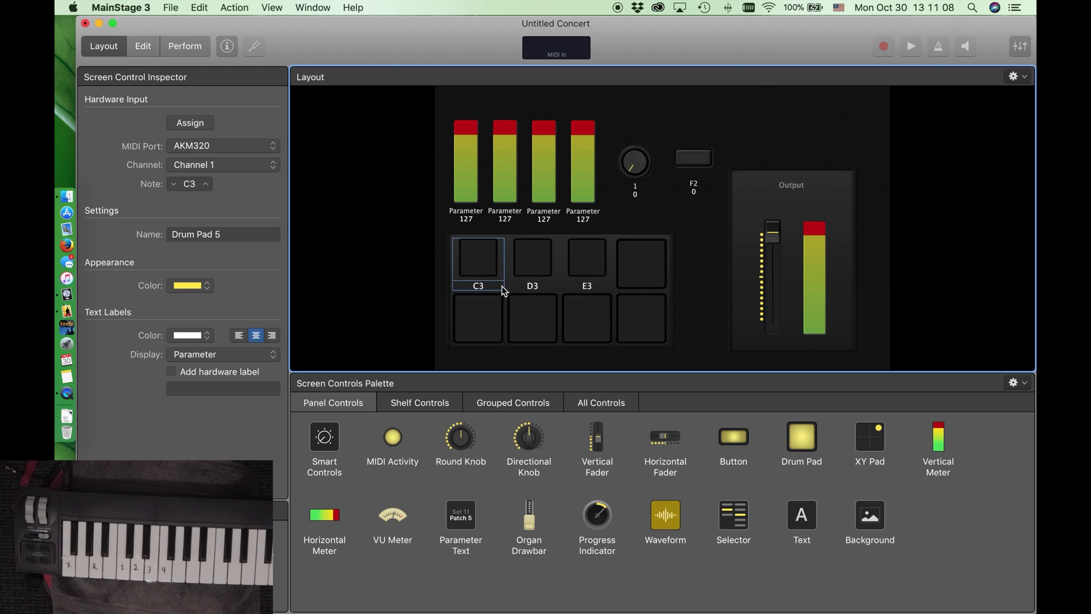
click(612, 245)
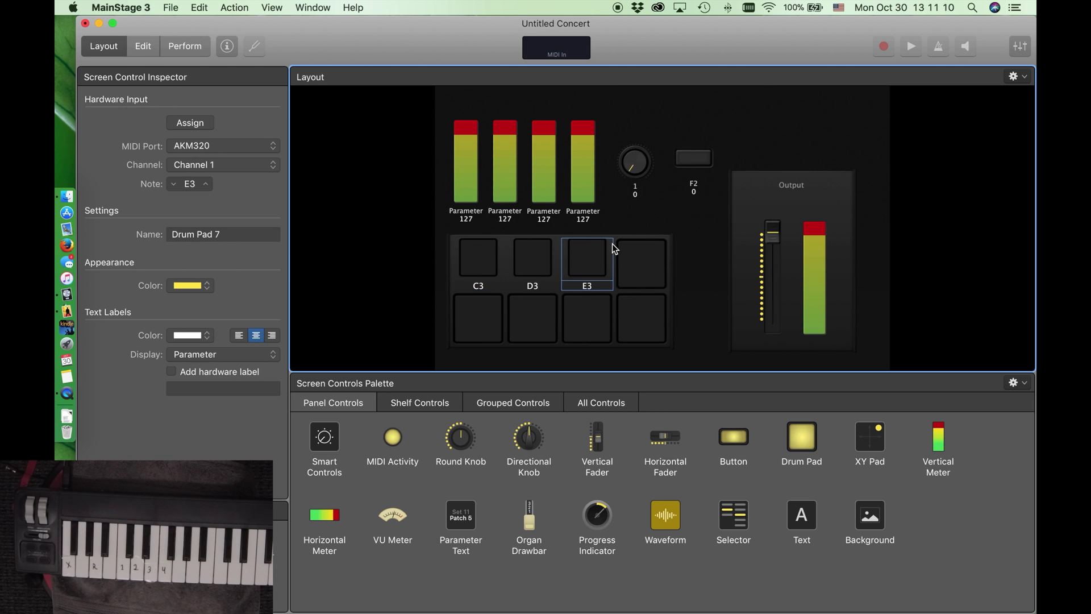
click(670, 246)
click(189, 142)
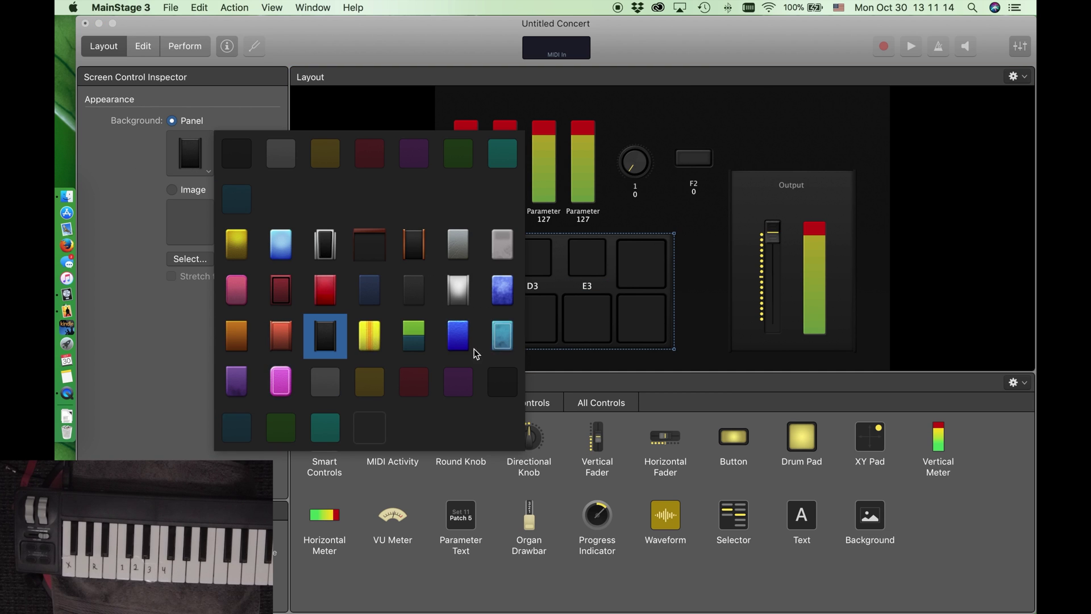
click(427, 347)
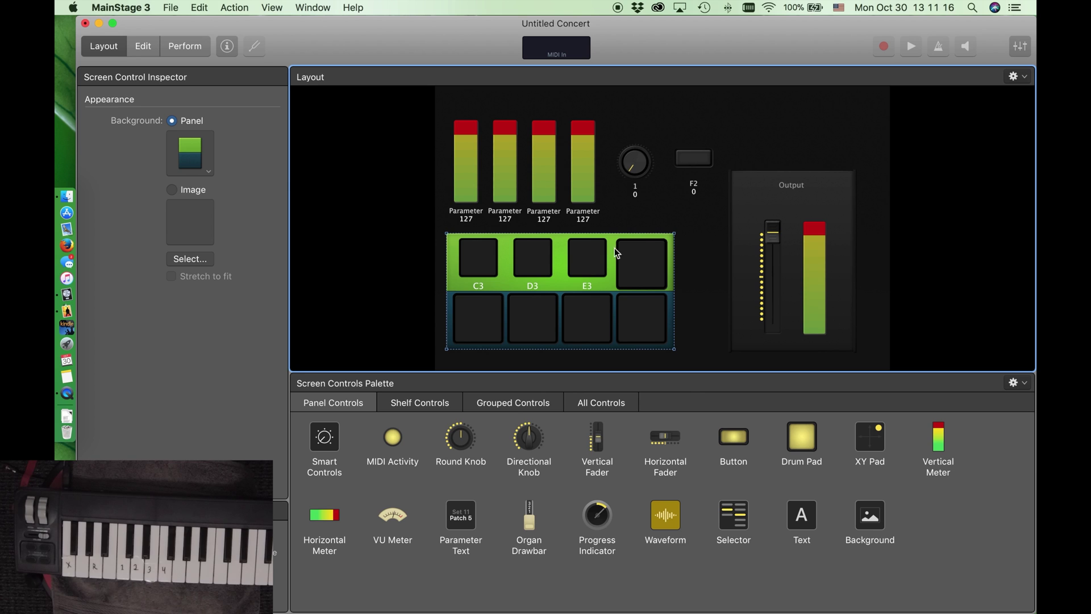
click(715, 210)
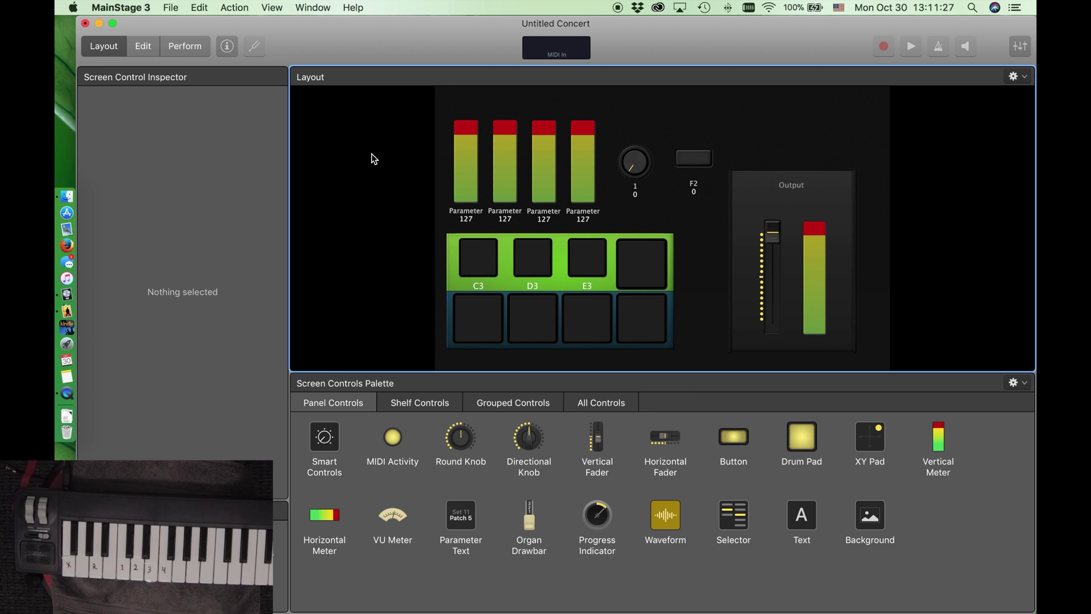
click(143, 46)
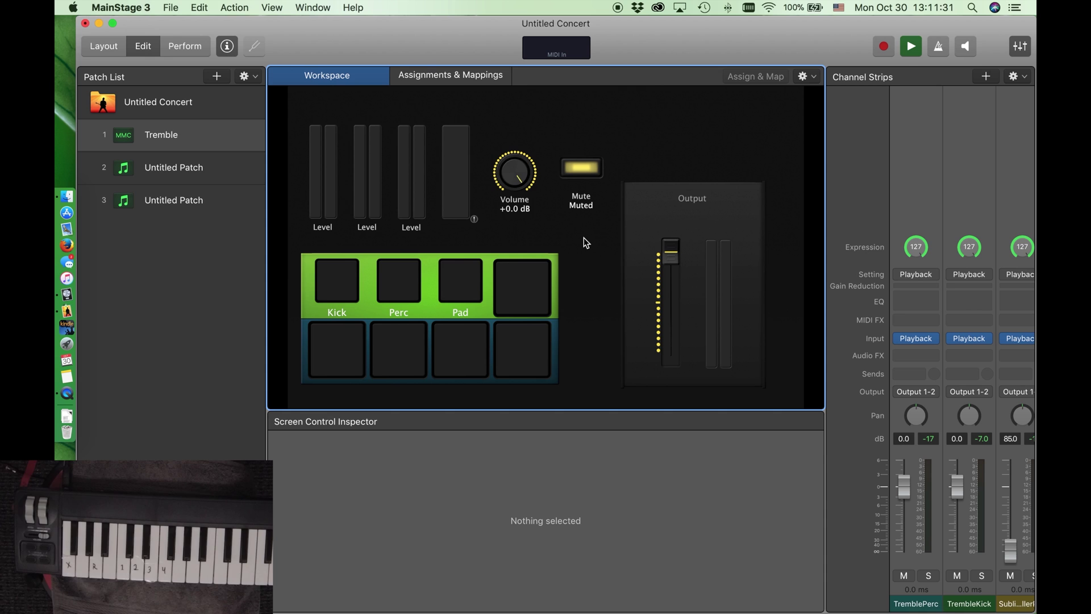